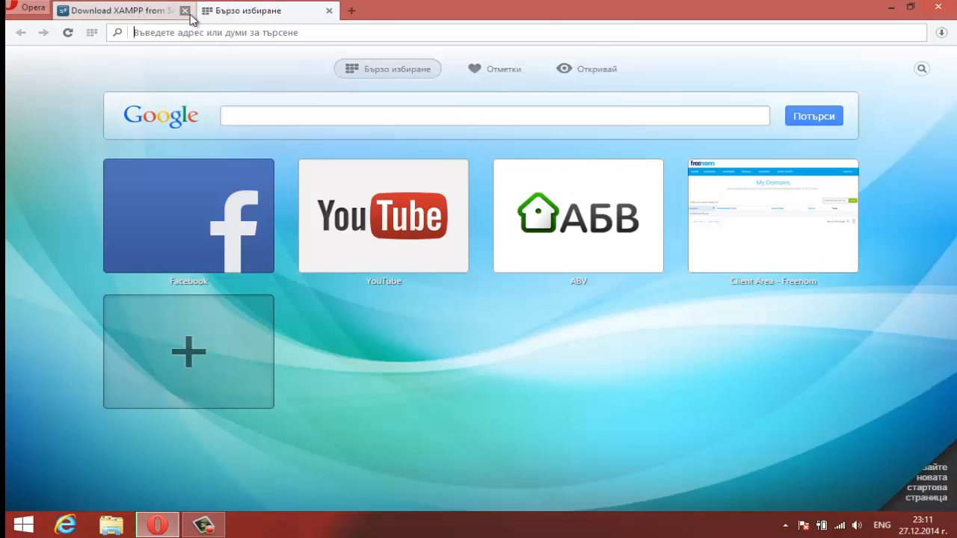
Step: Show Opera's Downloads page and close the XAMPP download tab
left_click(28, 8)
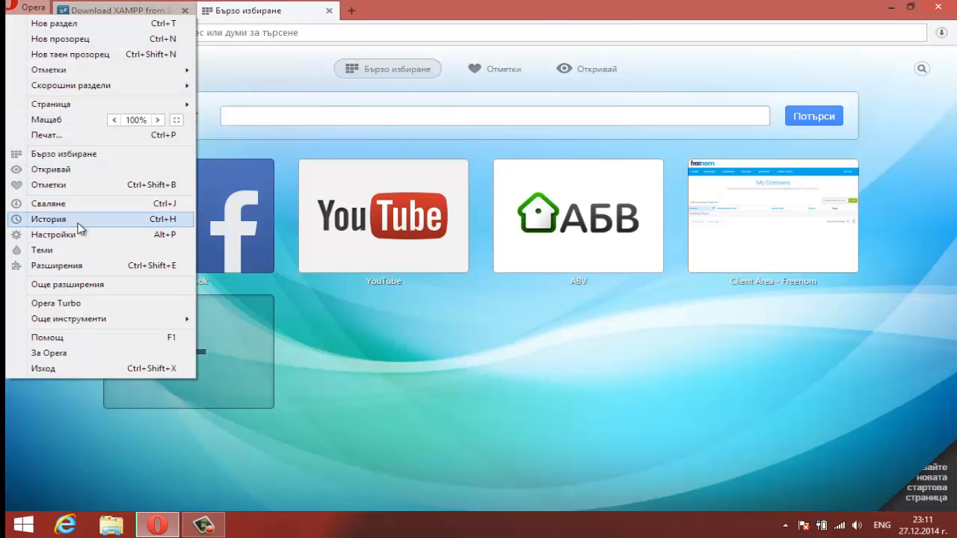
left_click(83, 203)
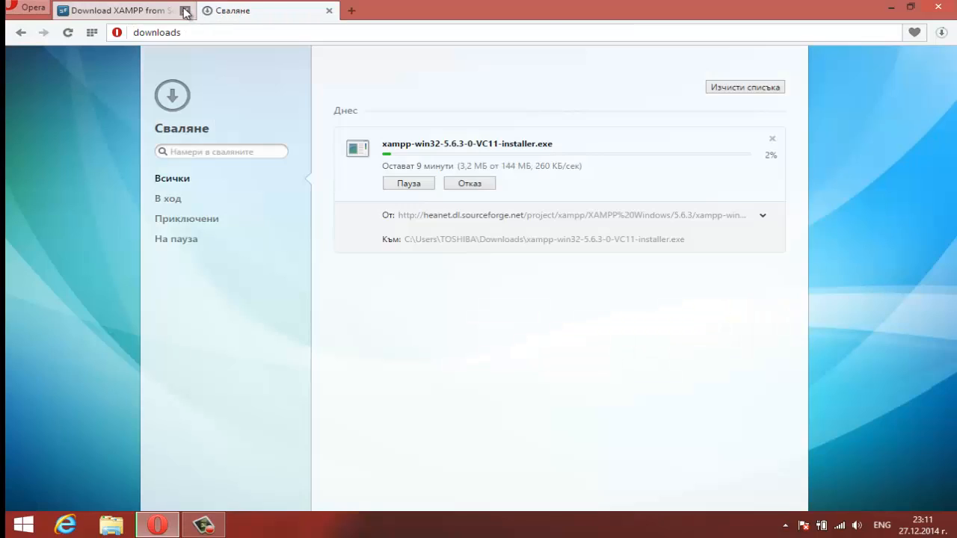
left_click(184, 10)
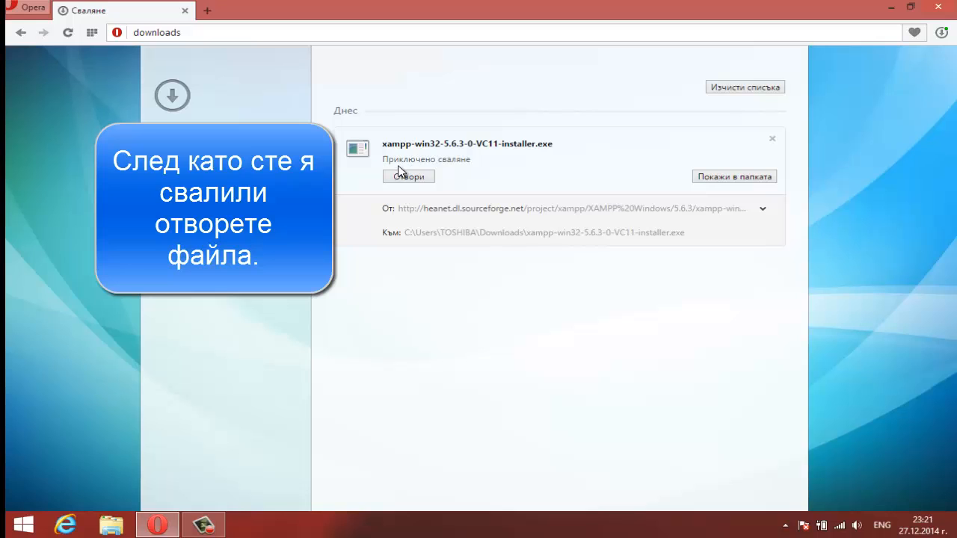
Step: Launch the downloaded xampp-win32-5.6.3-0-VC11 installer with admin approval and close leftover folder windows
left_click(715, 179)
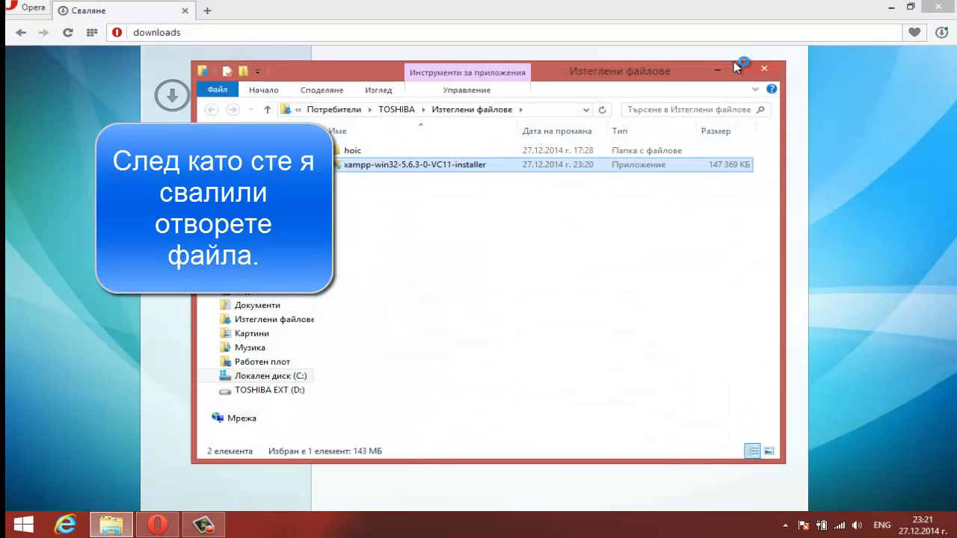
left_click(764, 68)
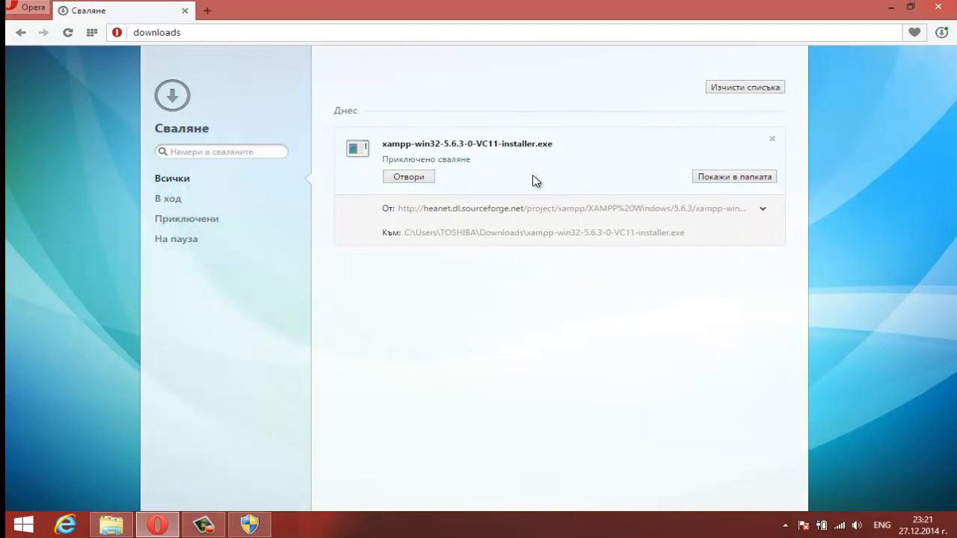
left_click(268, 523)
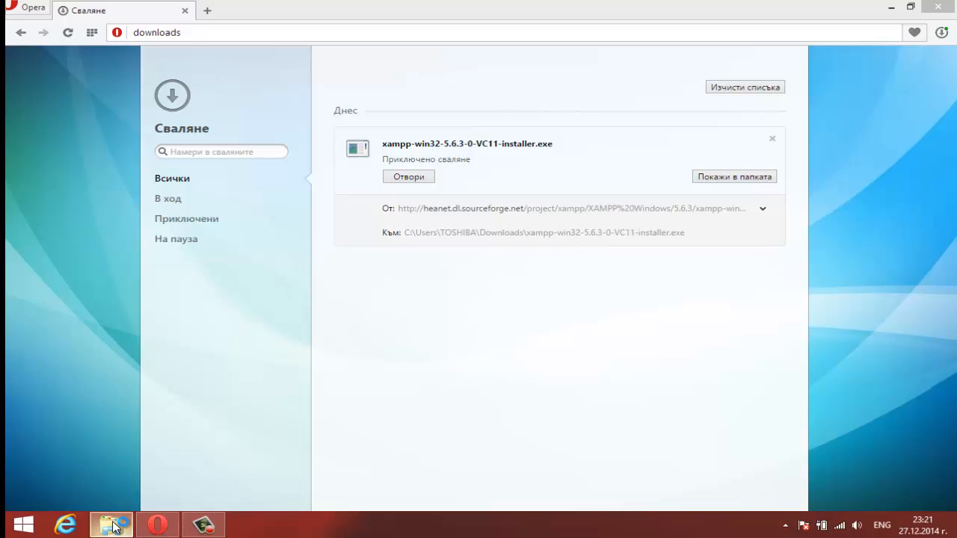
right_click(114, 527)
left_click(122, 486)
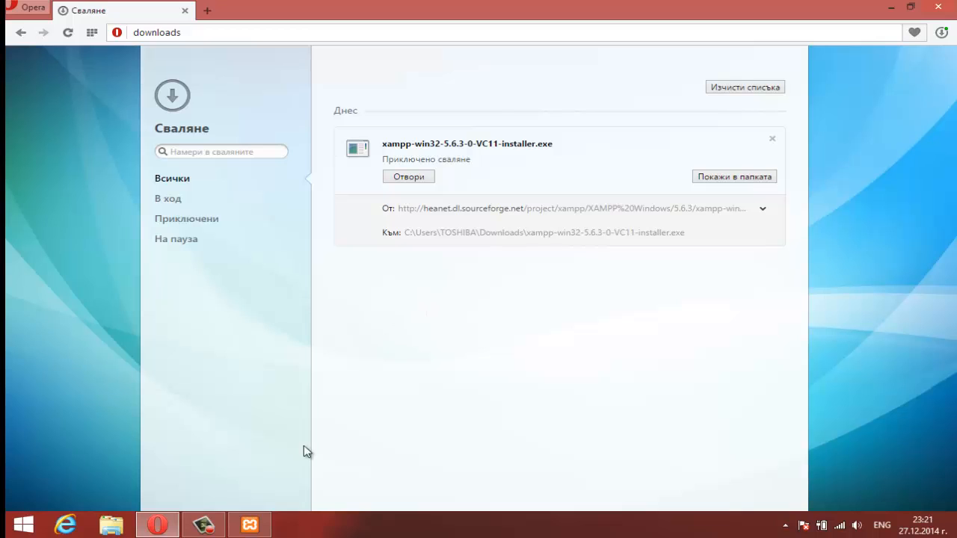
Step: Continue past the antivirus and admin-rights warnings, keeping all components, to the folder choice
left_click(251, 524)
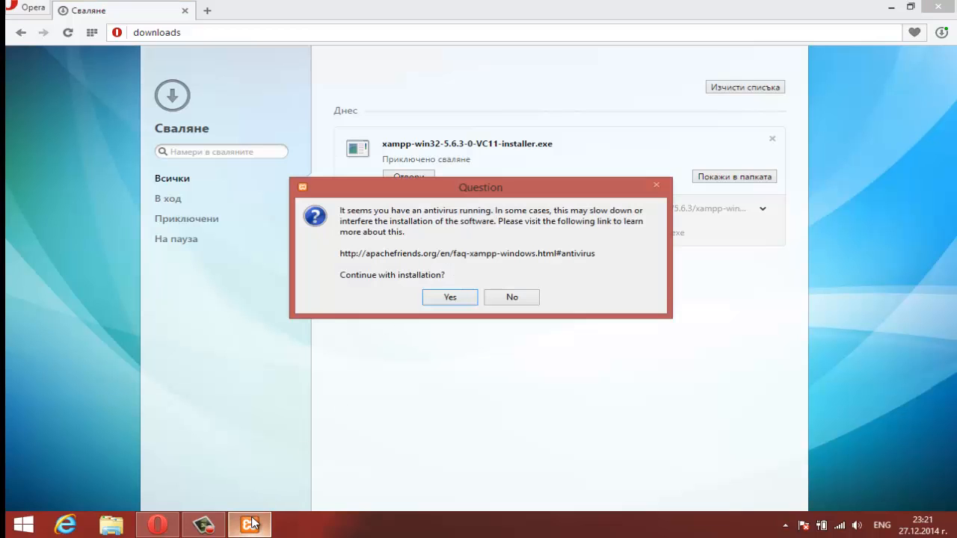
left_click(441, 301)
left_click(480, 284)
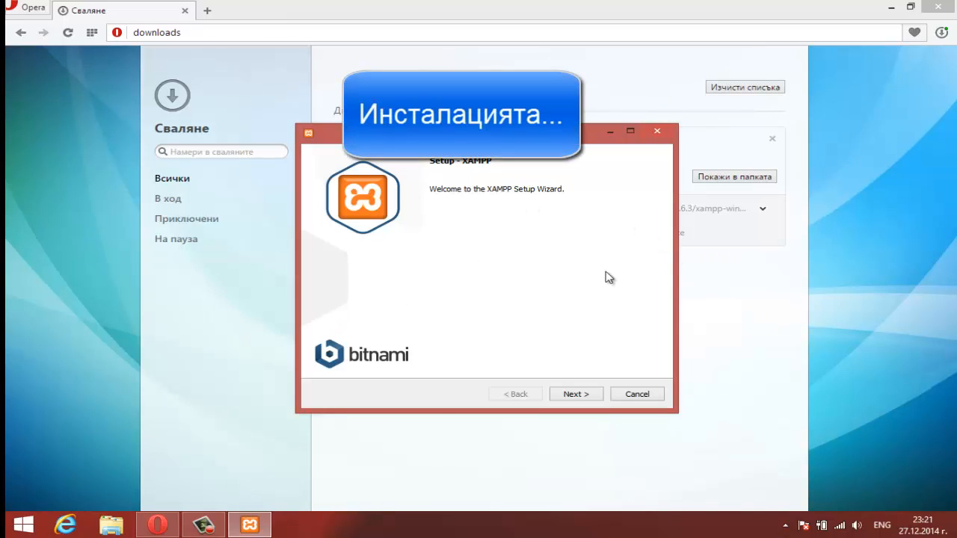
left_click(574, 395)
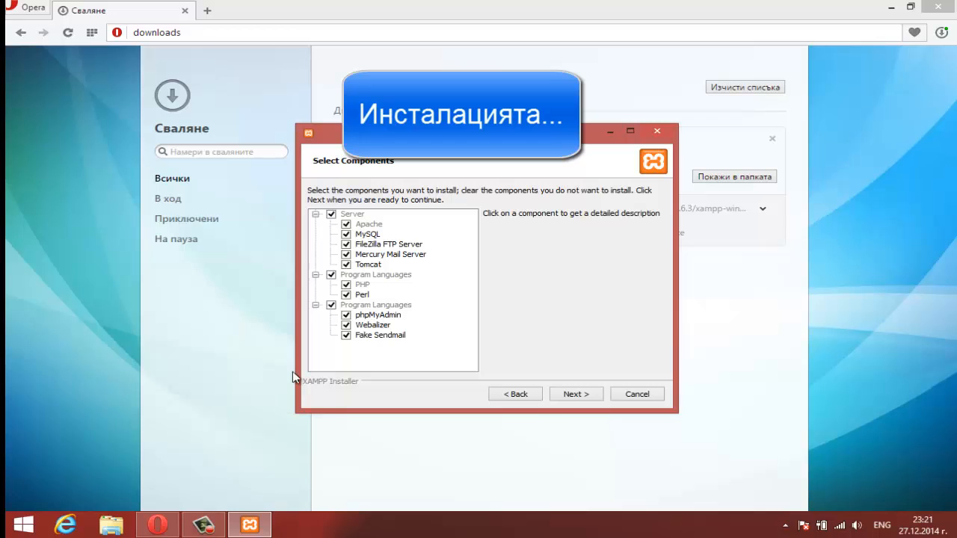
left_click(571, 394)
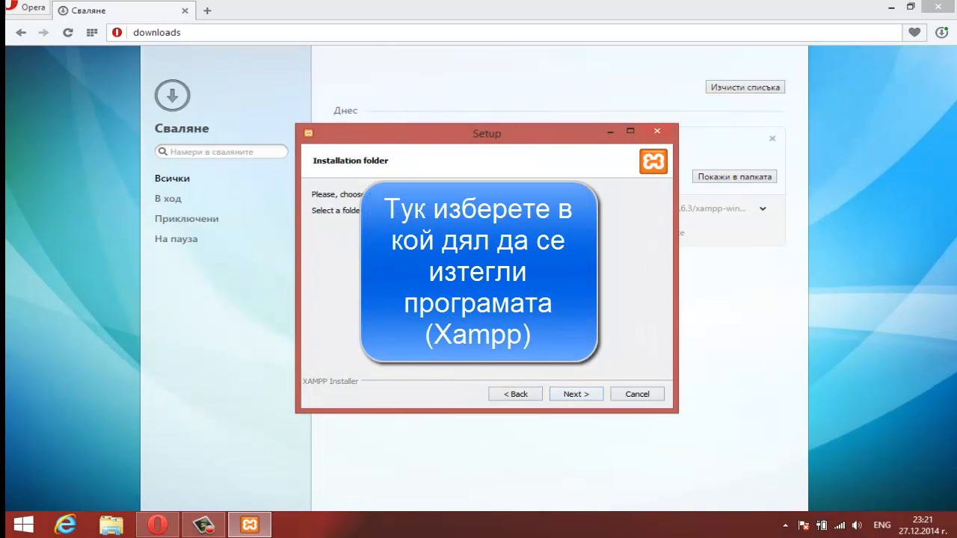
Step: Create a new Xampp folder on drive D: and choose it as the install location
left_click(492, 211)
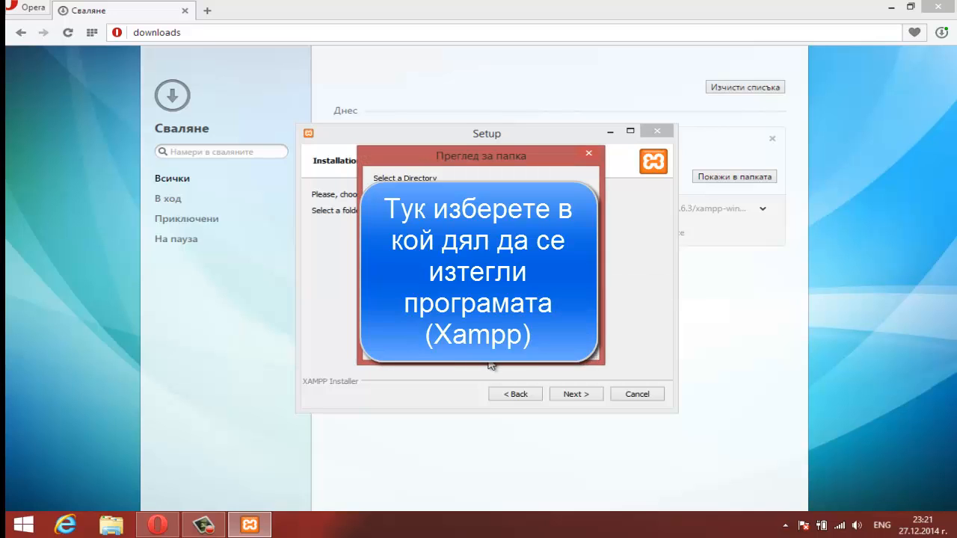
left_click_drag(584, 265, 585, 282)
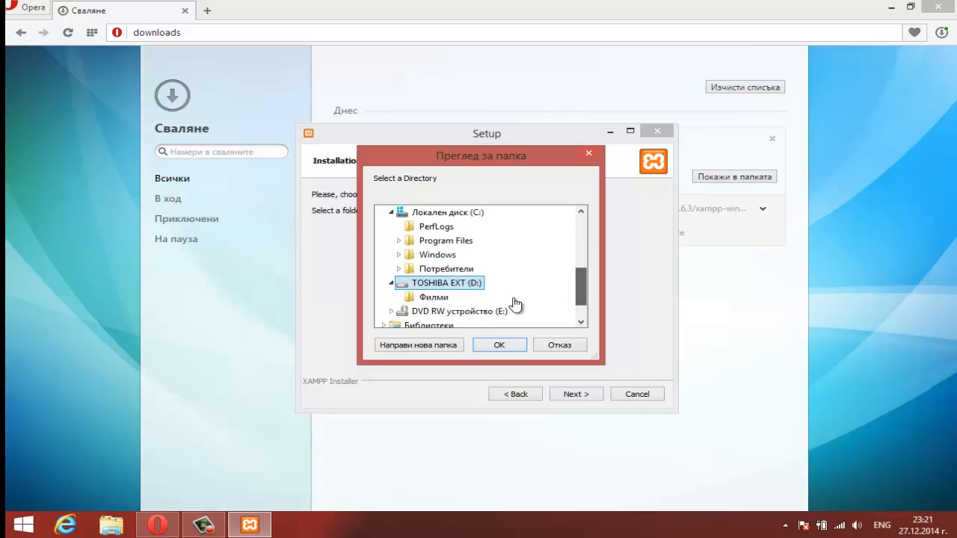
left_click(424, 349)
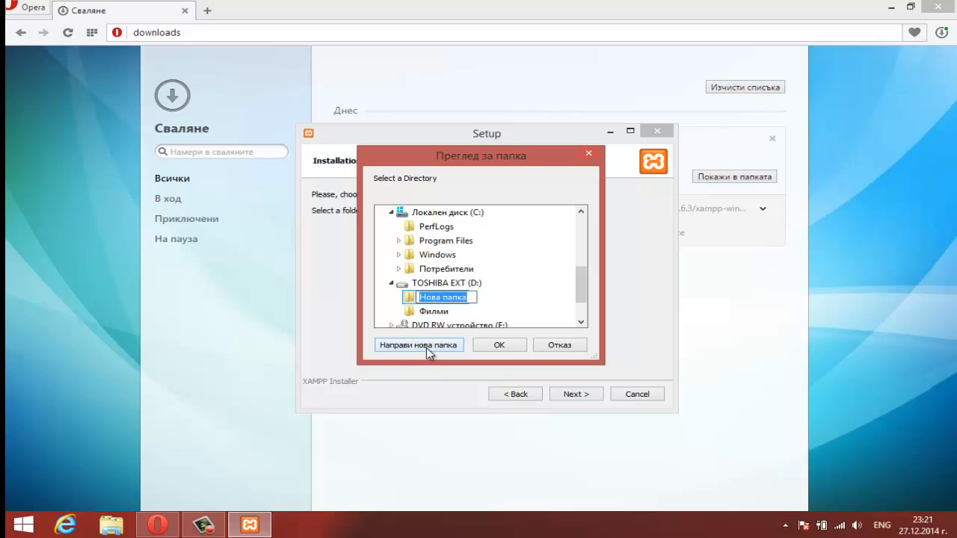
type("Xampp")
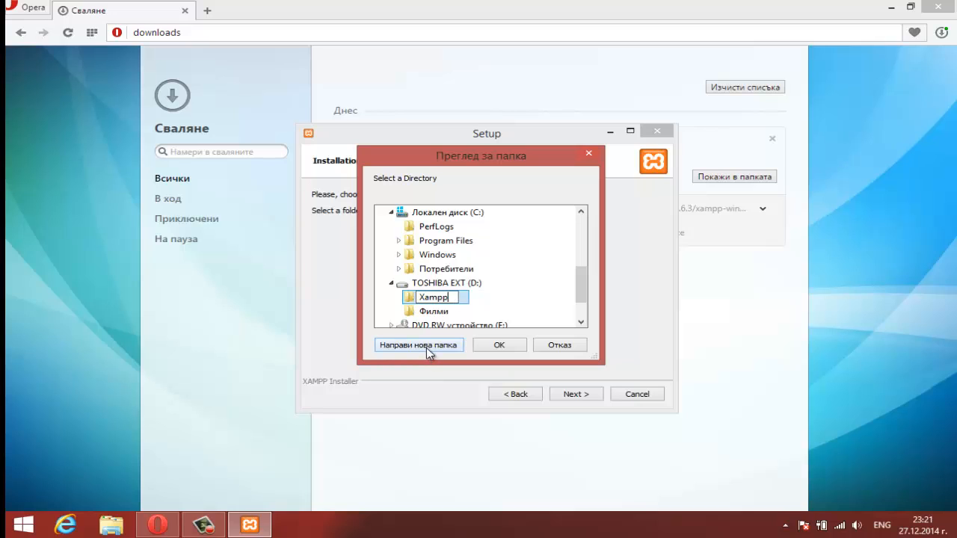
key("Return")
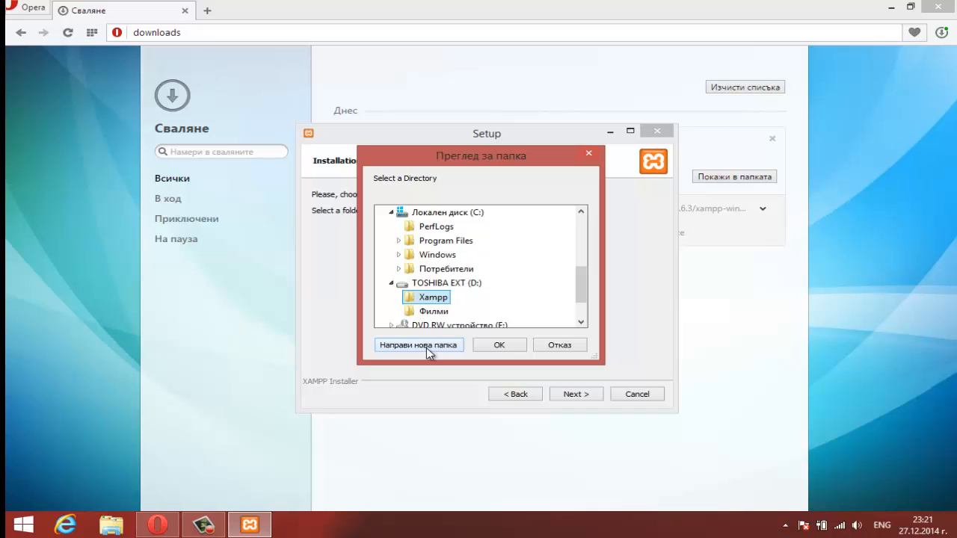
left_click(501, 346)
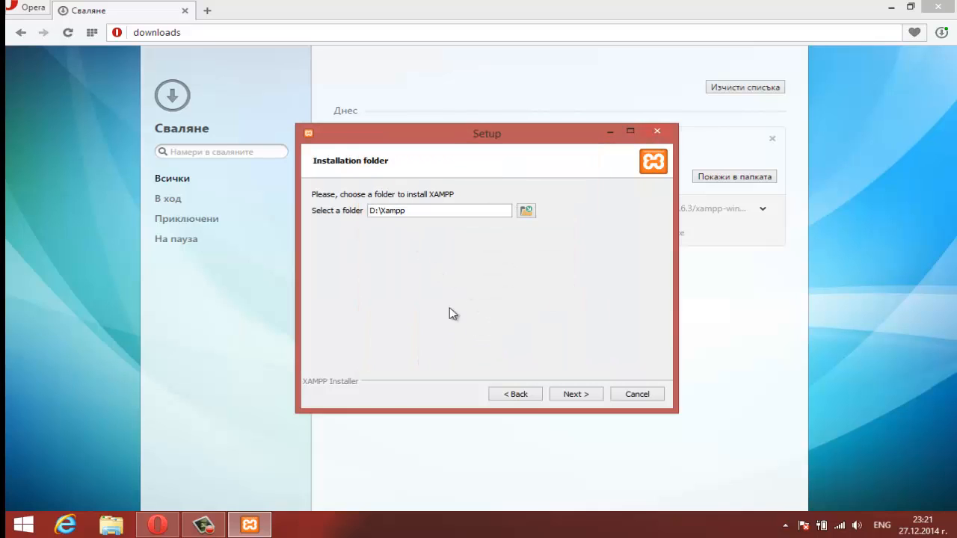
Step: Accept D:\Xampp, untick Learn more about Bitnami, and start the installation
double_click(389, 211)
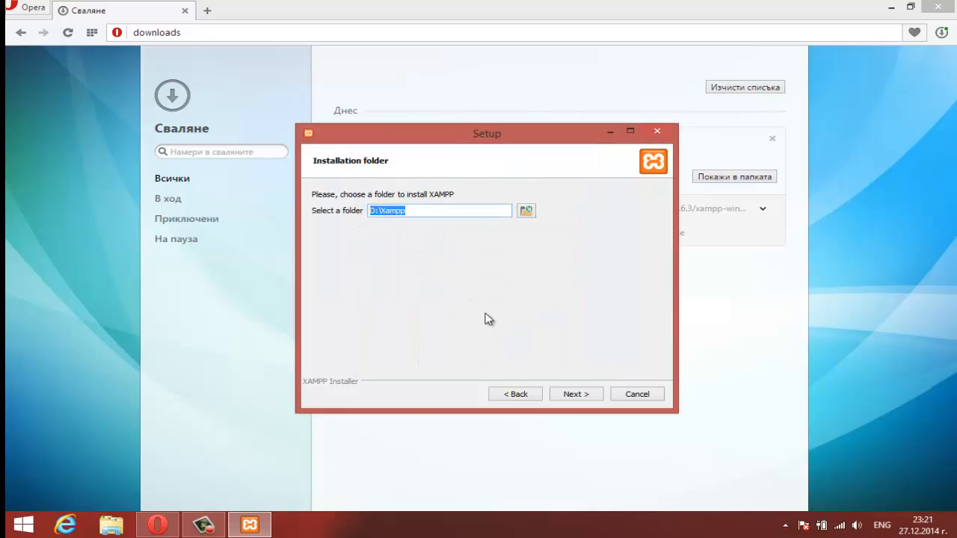
left_click(573, 397)
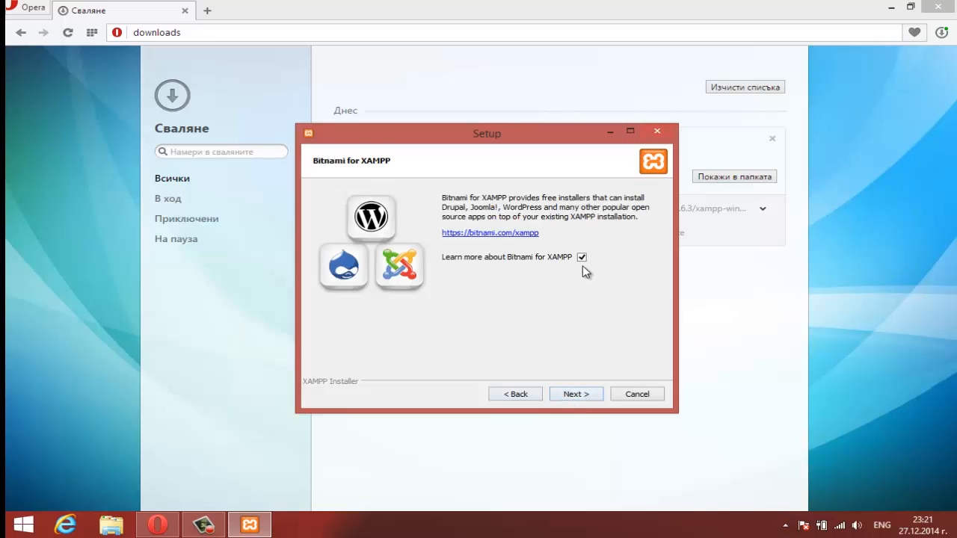
left_click(581, 257)
left_click(566, 394)
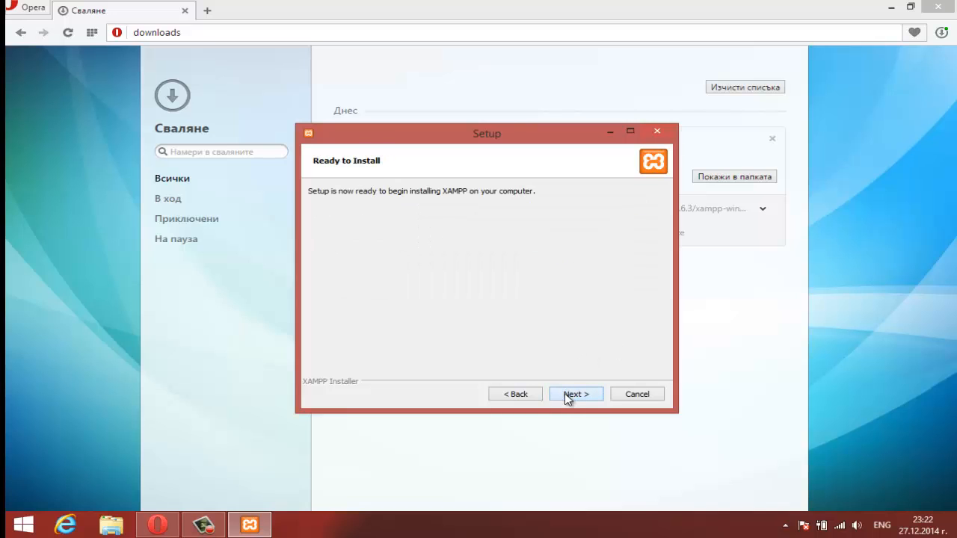
left_click(565, 394)
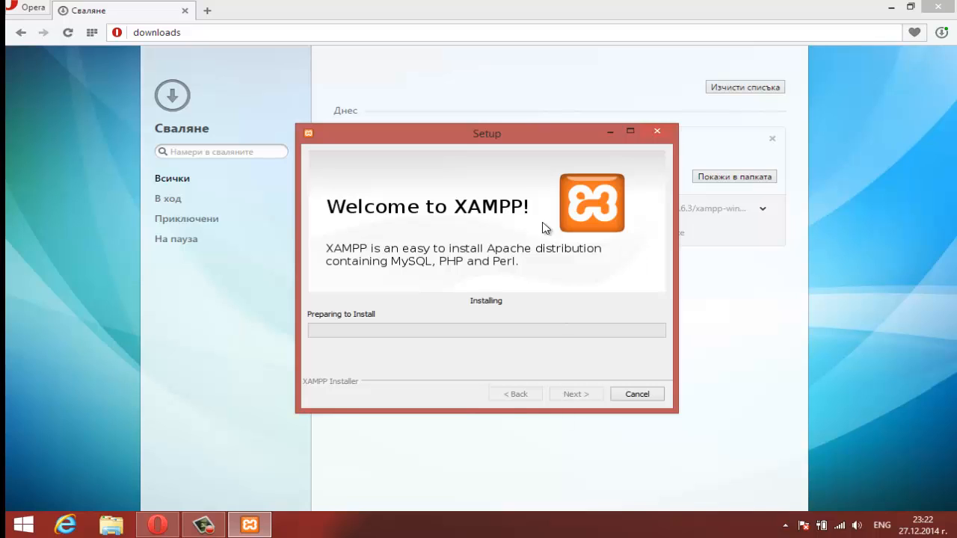
Step: Close Opera's downloads tab and finish setup so the XAMPP Control Panel launches
left_click(208, 12)
left_click(185, 11)
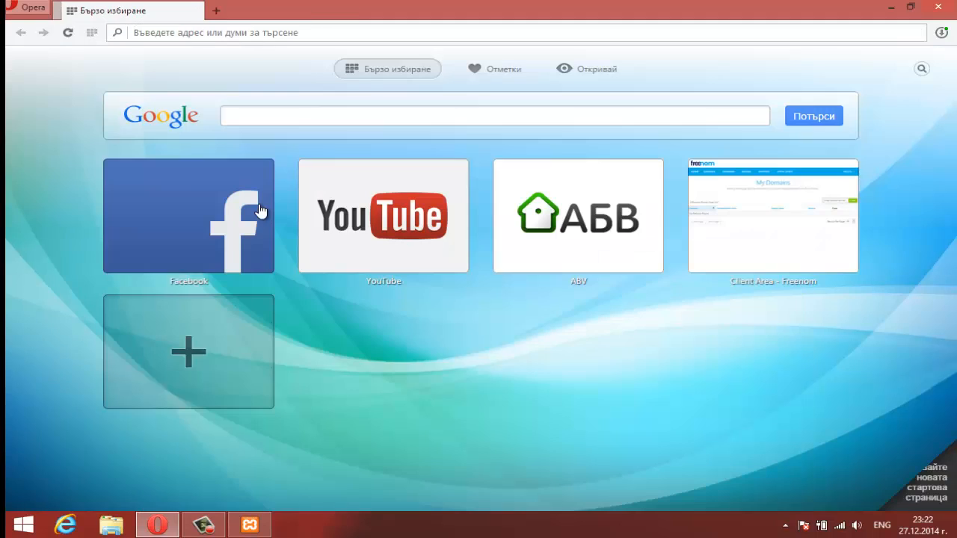
left_click(250, 525)
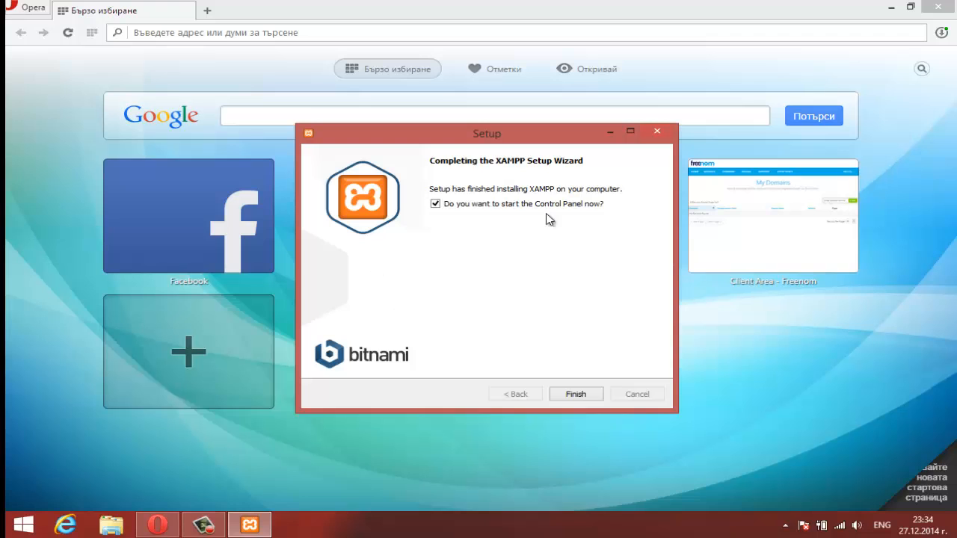
left_click(575, 396)
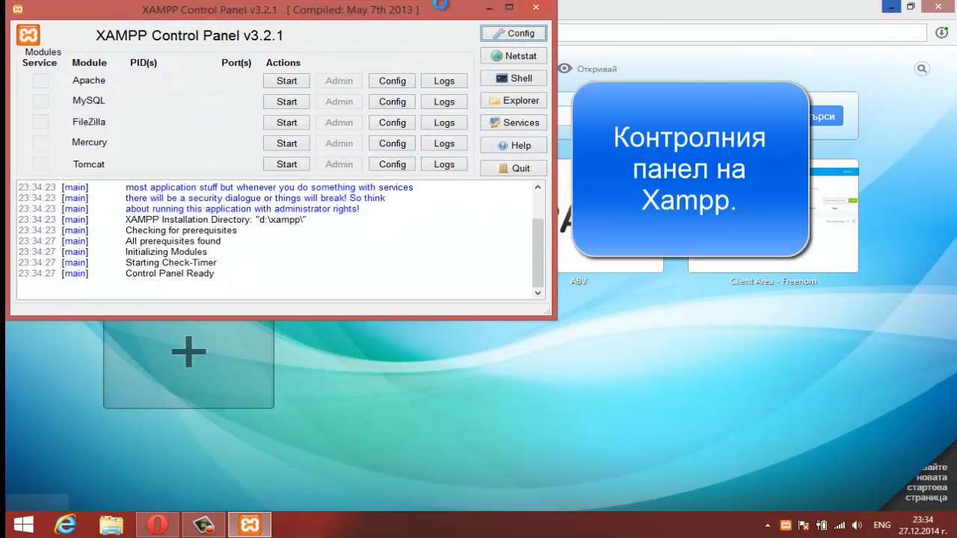
Step: Centre the Control Panel, Google 'WordPress' in Opera, then bring the Control Panel back
left_click_drag(338, 17, 556, 67)
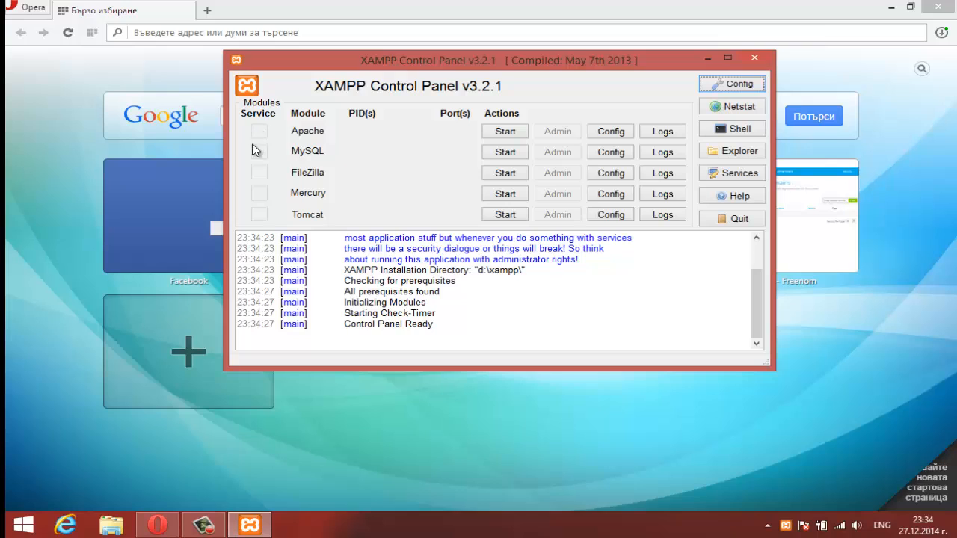
left_click(6, 175)
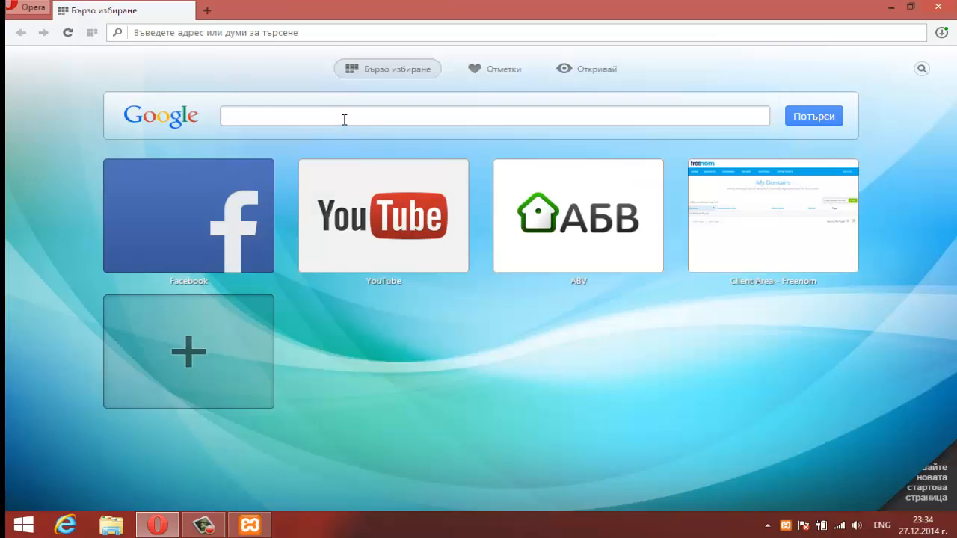
left_click(344, 119)
type("WordPress")
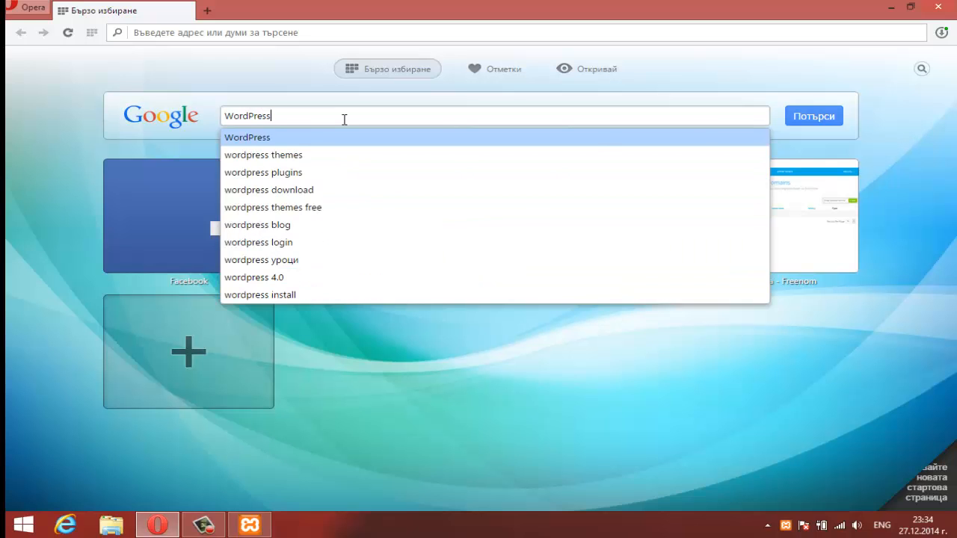
key("Return")
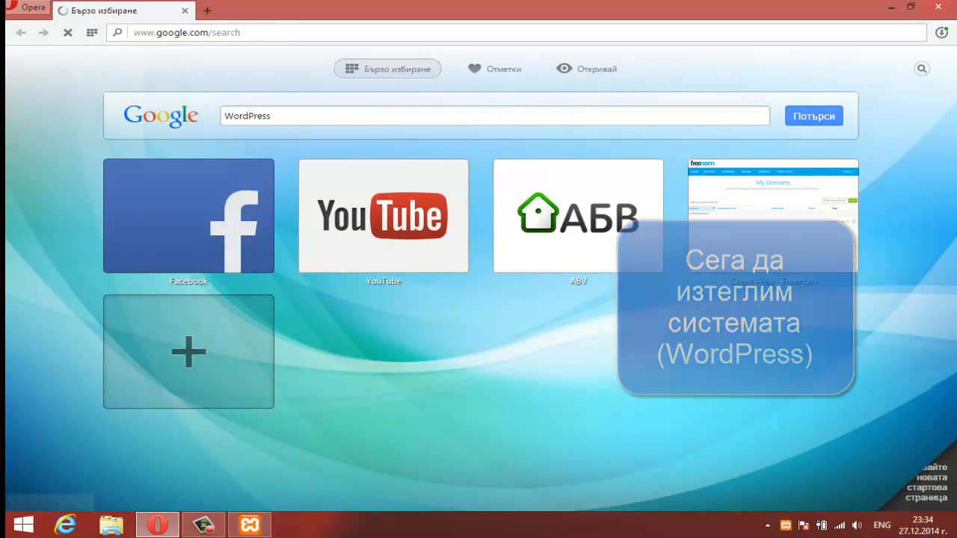
left_click(250, 525)
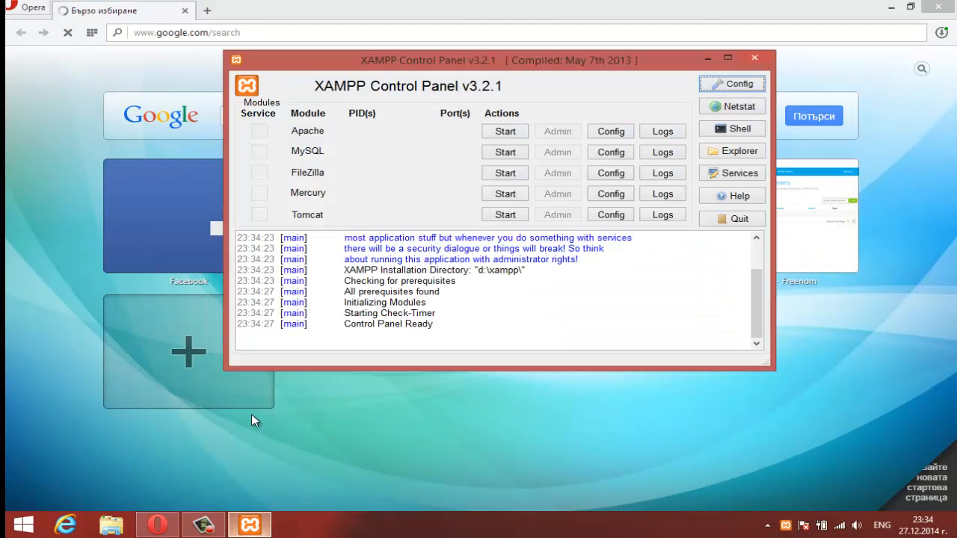
Step: Start Apache and MySQL, then open the bg.wordpress.org result from the search
left_click(502, 132)
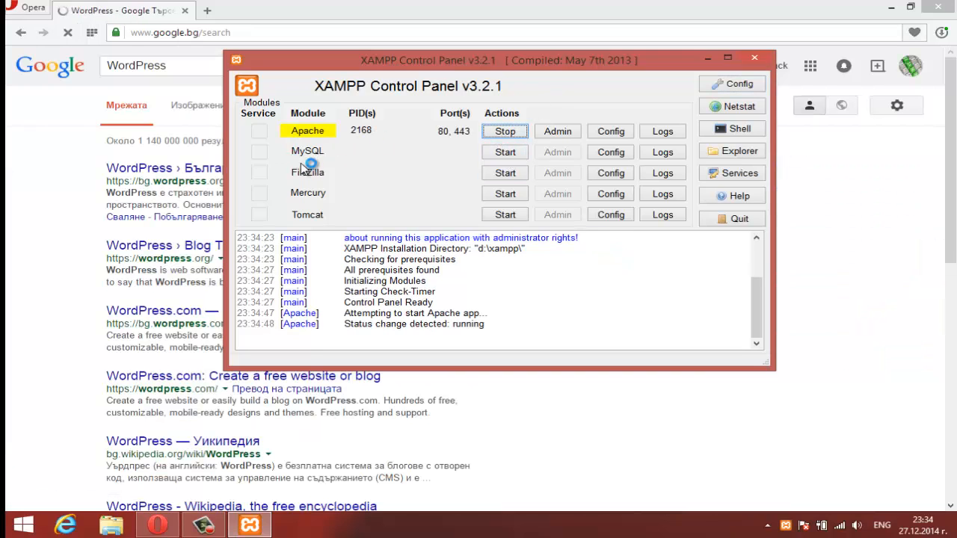
left_click(502, 153)
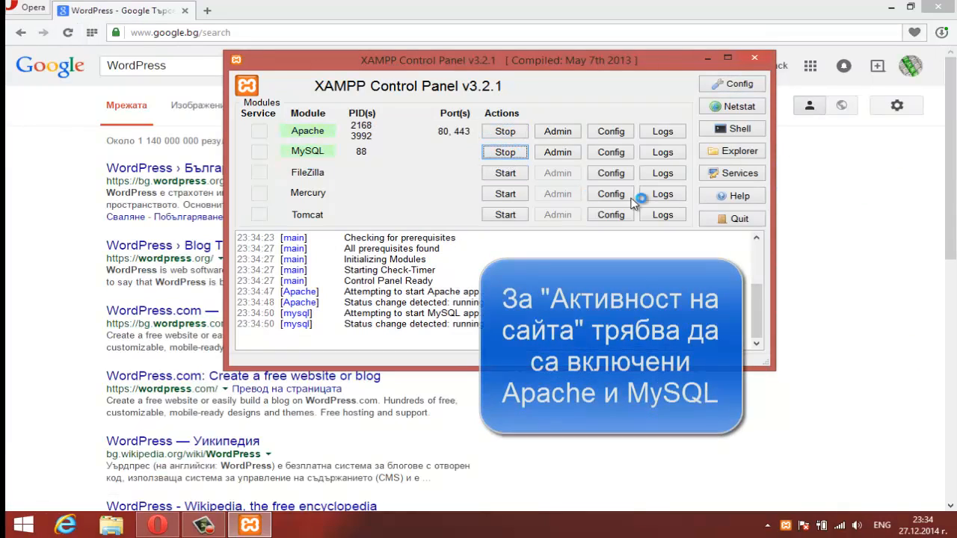
left_click(875, 184)
left_click(154, 173)
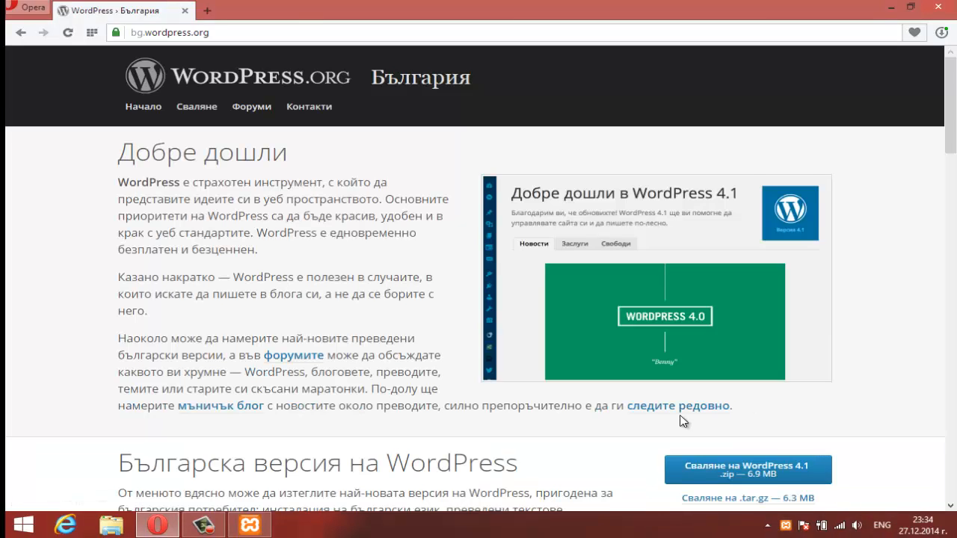
Step: Save wordpress-4.1-bg_BG.zip to Downloads and open the finished archive
scroll(680, 421, "down", 1)
left_click(724, 406)
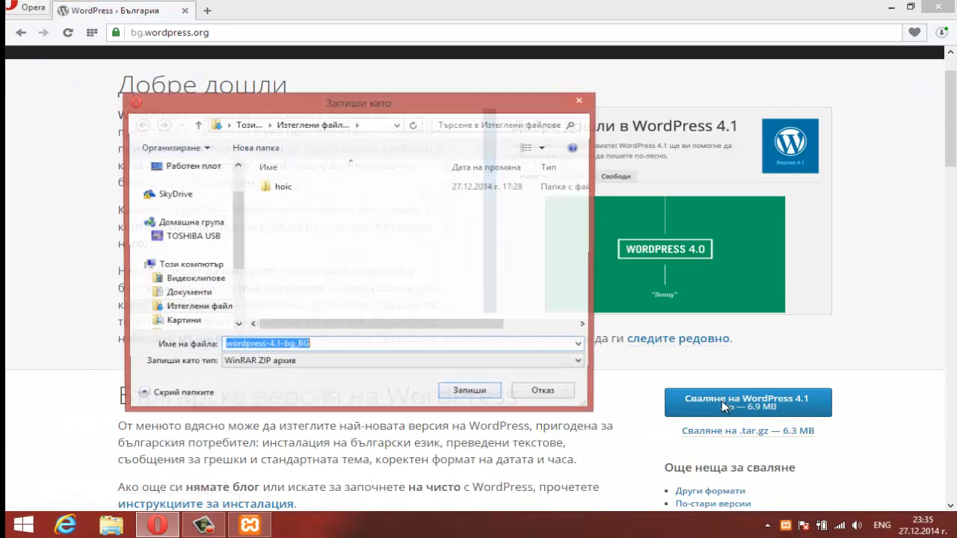
left_click(474, 395)
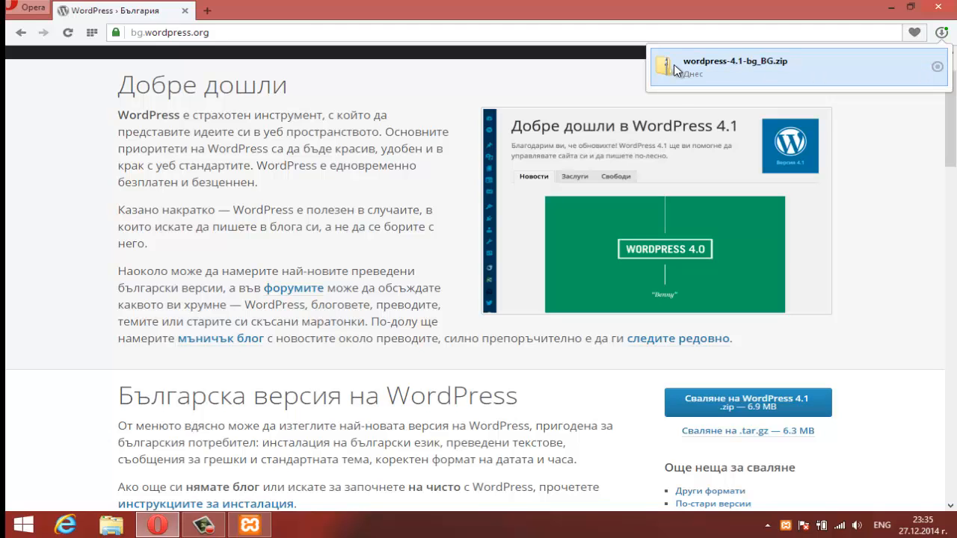
left_click(675, 69)
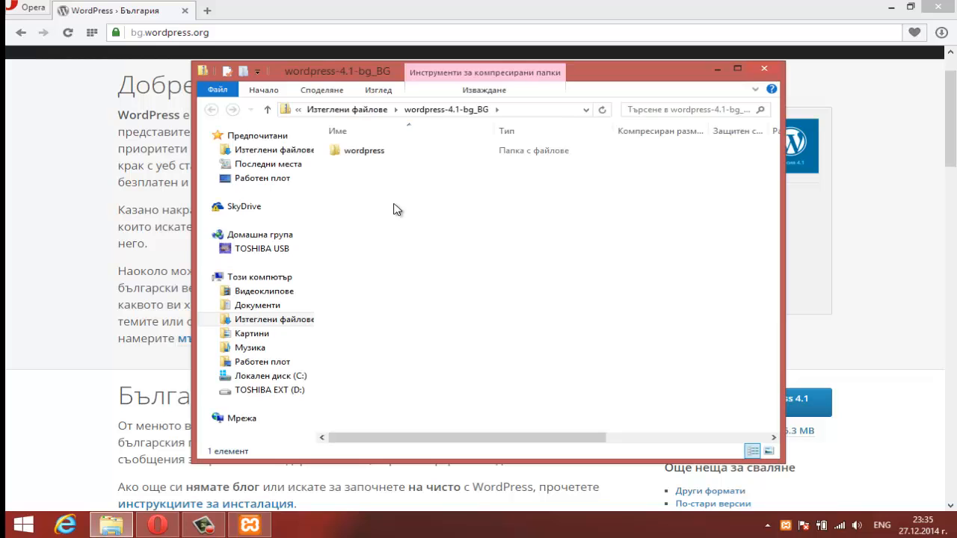
Step: Copy all 19 items from the zip's wordpress folder
double_click(366, 154)
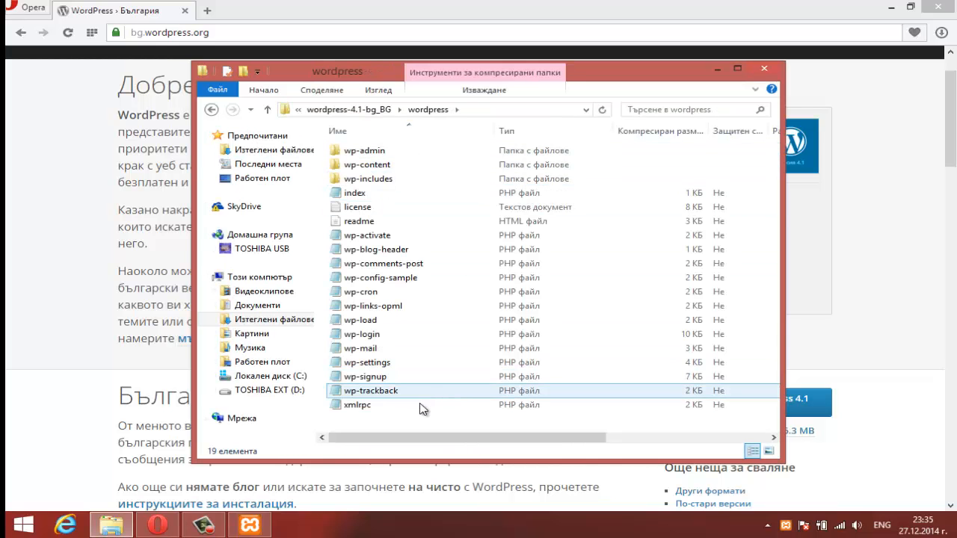
left_click_drag(404, 432, 385, 153)
right_click(422, 193)
left_click(466, 236)
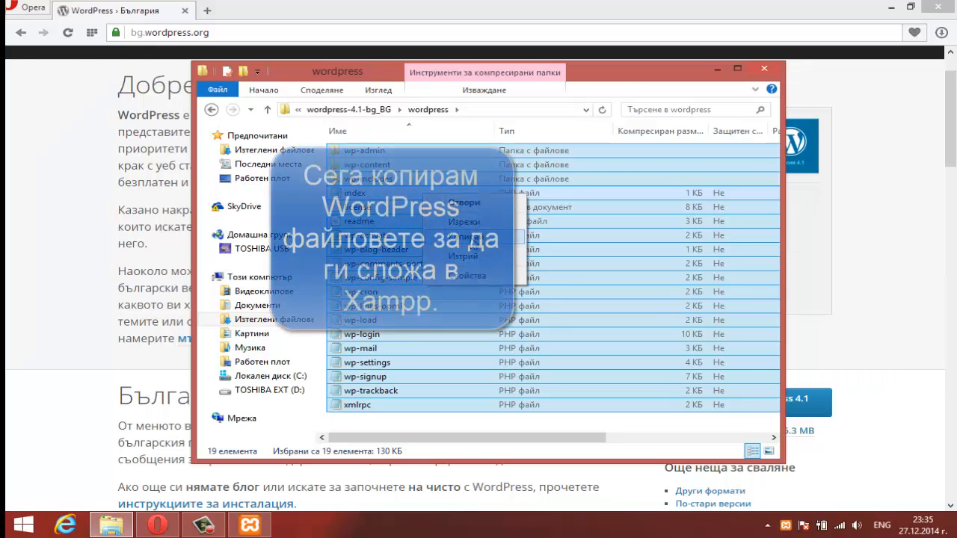
Step: Navigate to D:\Xampp\htdocs and select all of its contents
left_click(288, 391)
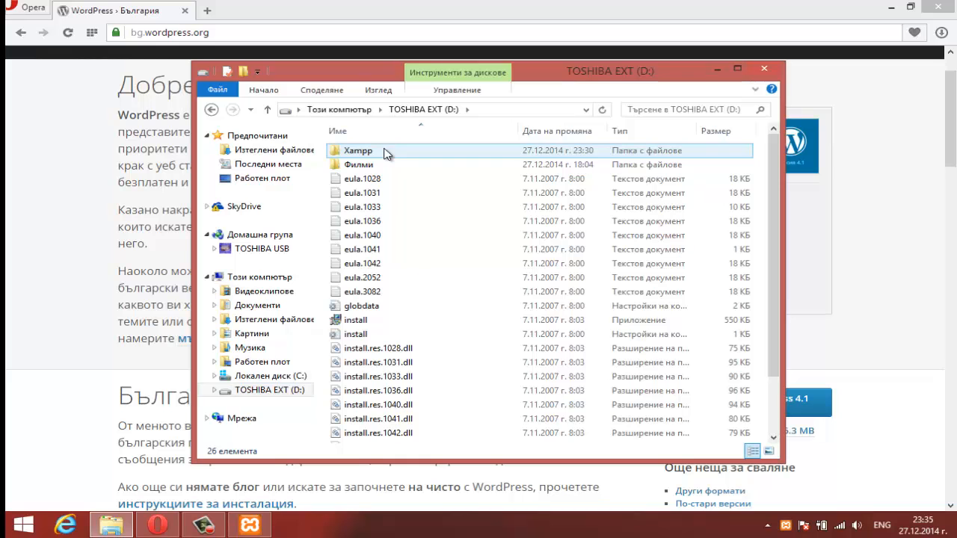
double_click(358, 150)
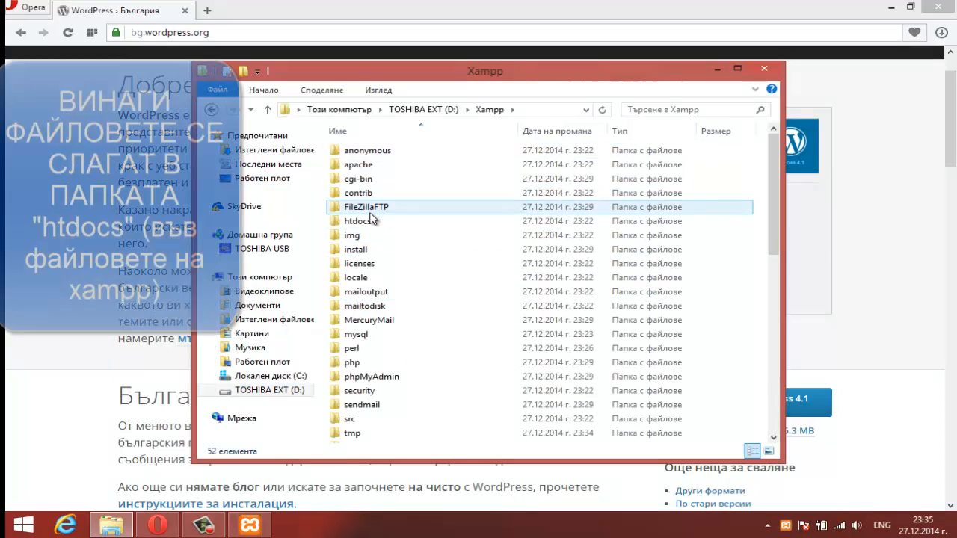
left_click(371, 221)
double_click(378, 222)
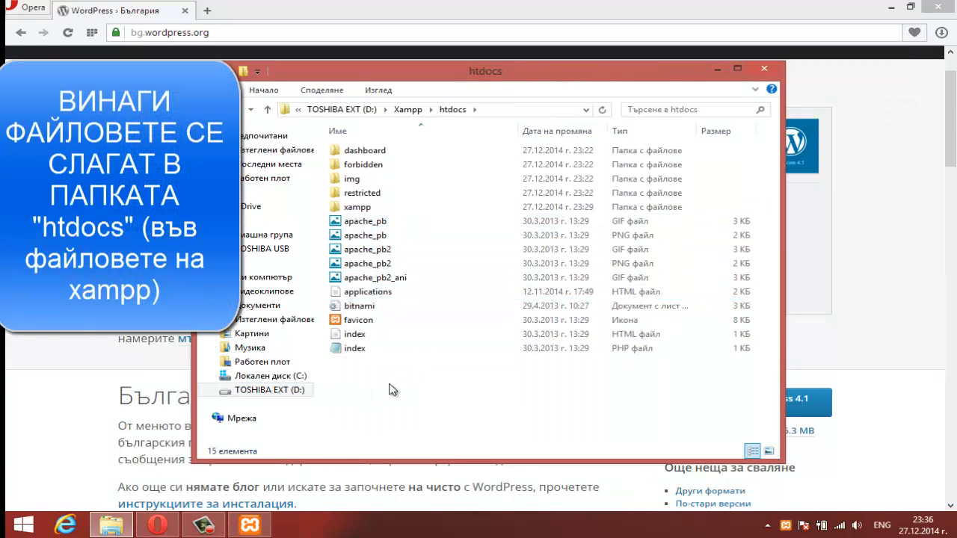
left_click_drag(389, 394, 364, 143)
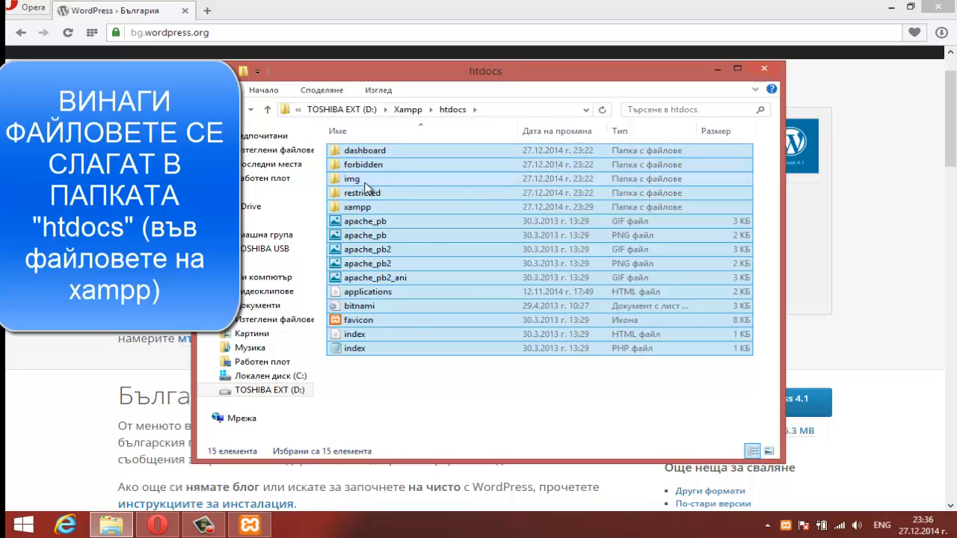
Step: Delete htdocs' default items, paste the 19 WordPress files in, then return to Opera
right_click(365, 182)
left_click(409, 380)
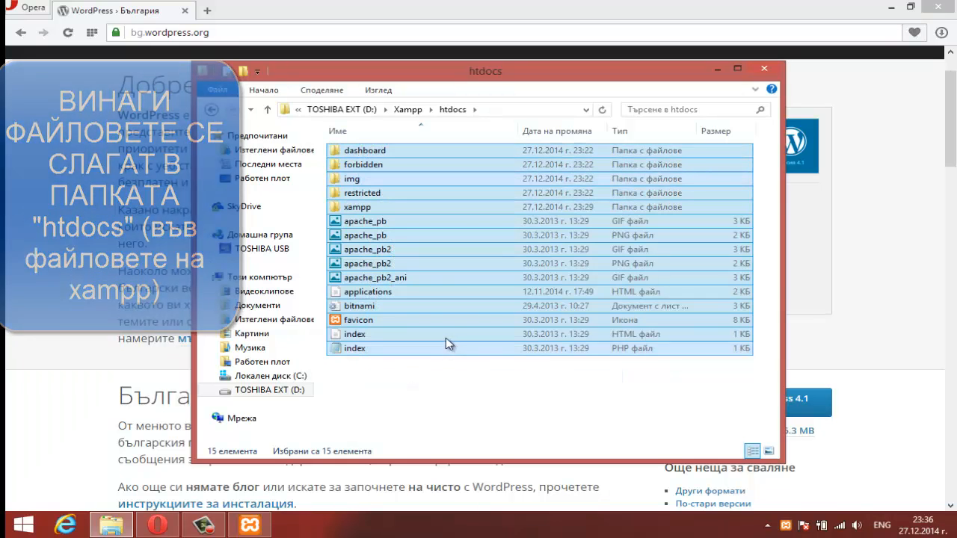
right_click(408, 243)
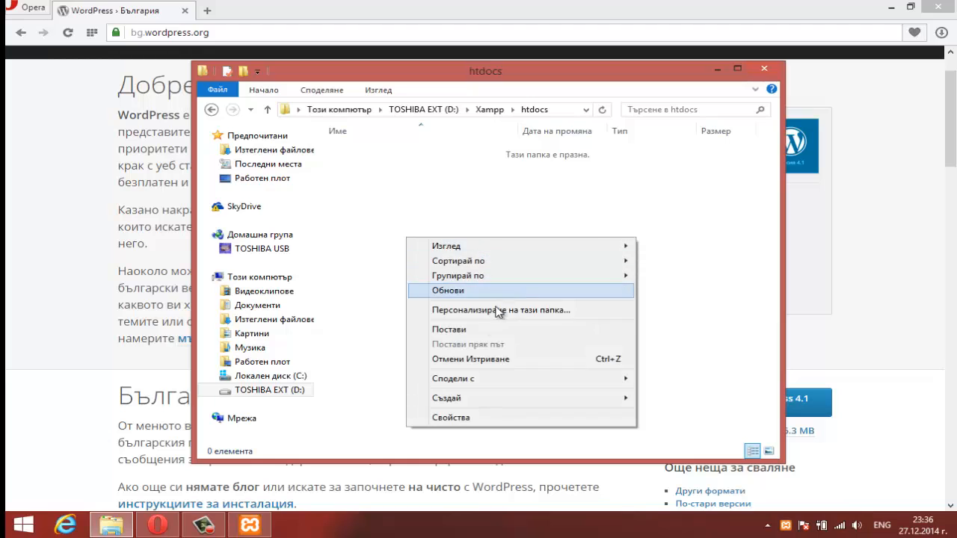
left_click(482, 331)
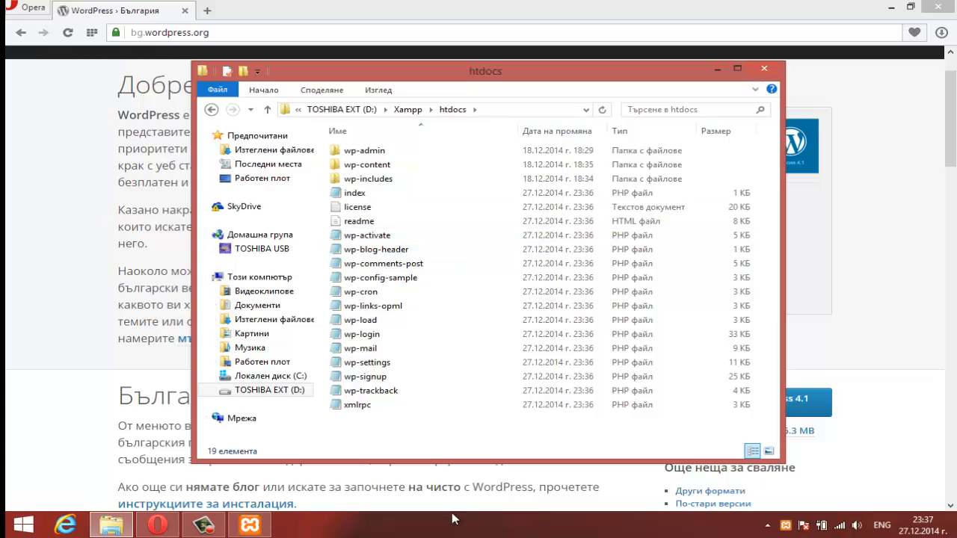
left_click_drag(396, 432, 353, 159)
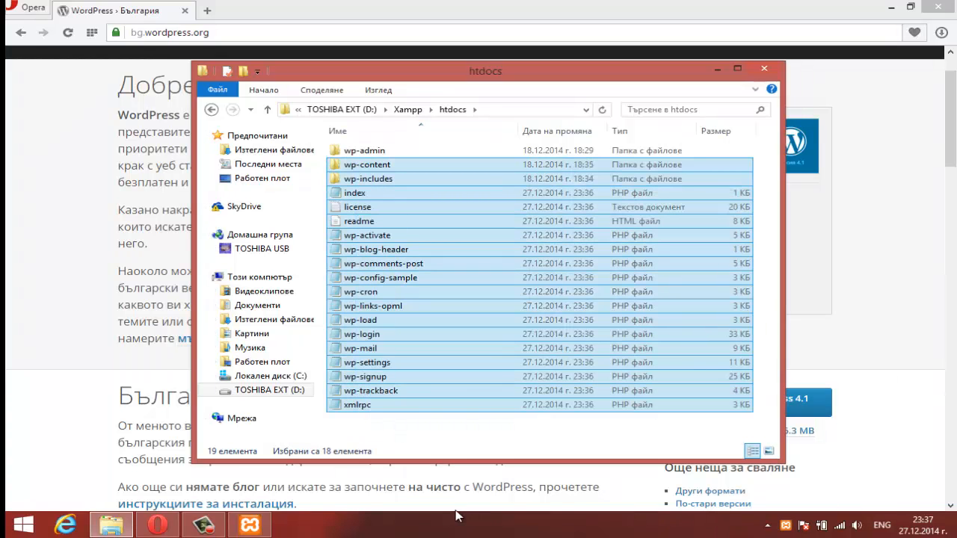
left_click(433, 444)
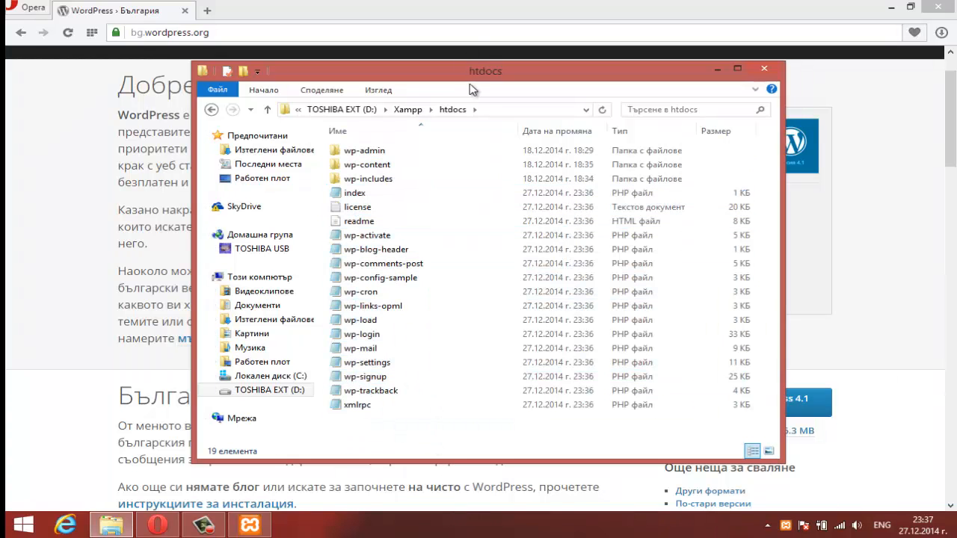
left_click(45, 213)
Step: Load localhost in Opera's address bar
left_click(214, 30)
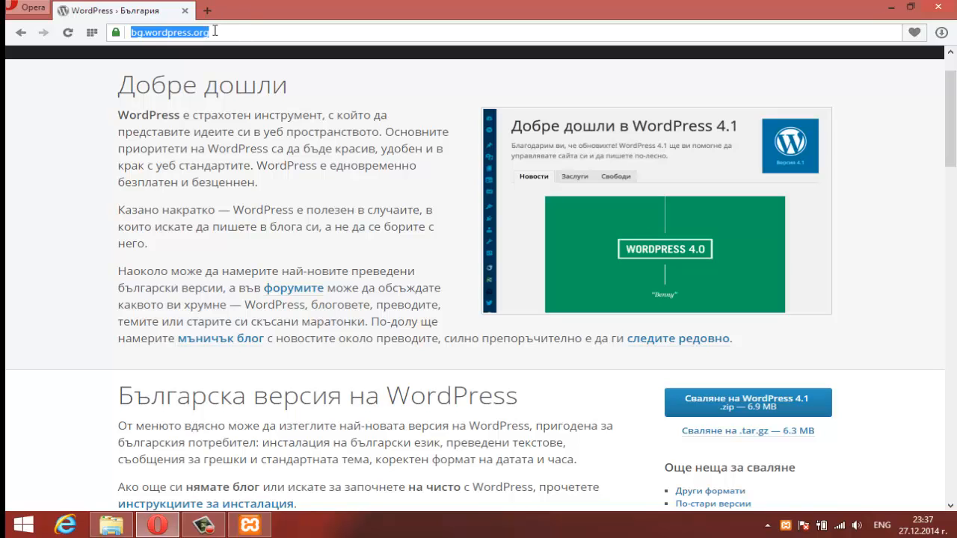
key("BackSpace")
type("localhost")
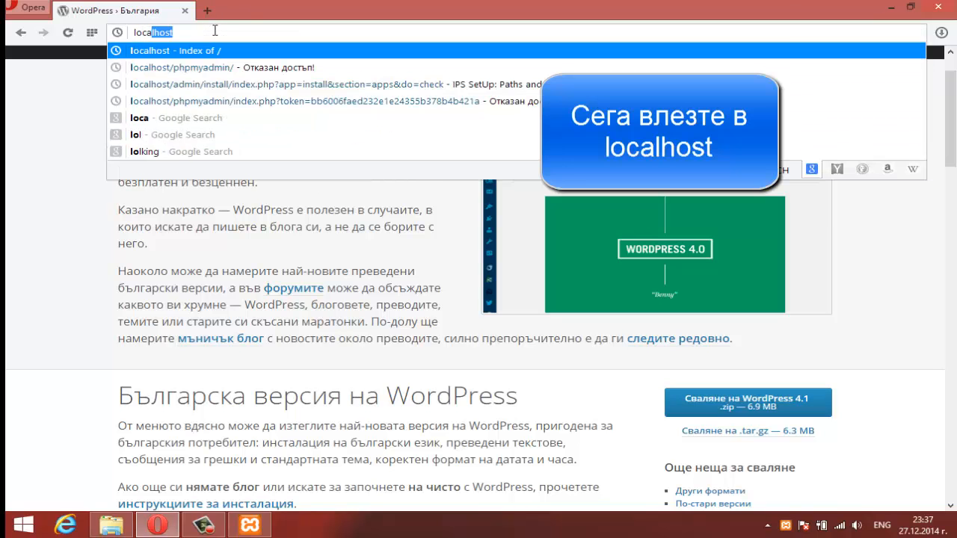
key("Return")
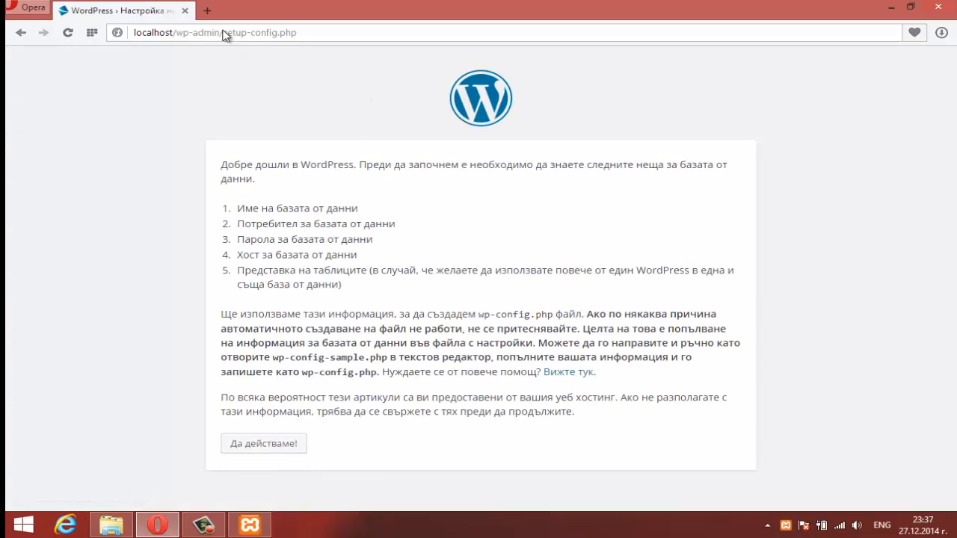
Step: Highlight the required database name, user, password, host and table prefix items
left_click_drag(221, 166, 626, 228)
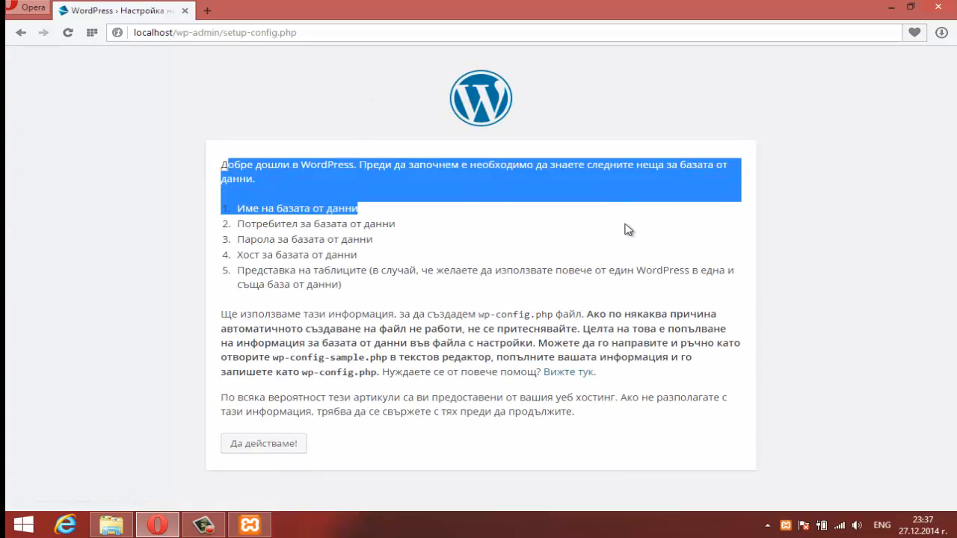
left_click(628, 231)
left_click_drag(389, 204, 237, 209)
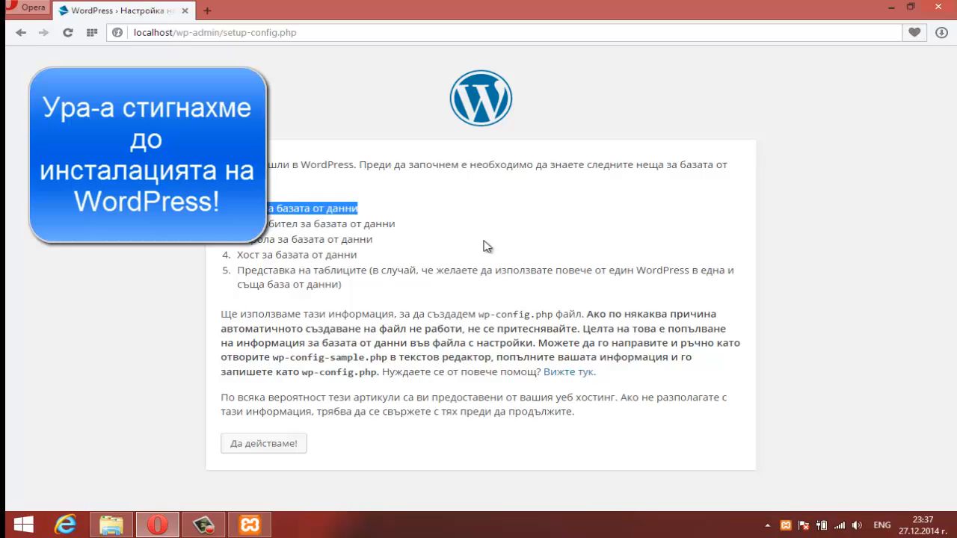
left_click_drag(425, 222, 291, 219)
left_click_drag(373, 239, 313, 234)
left_click_drag(379, 253, 247, 245)
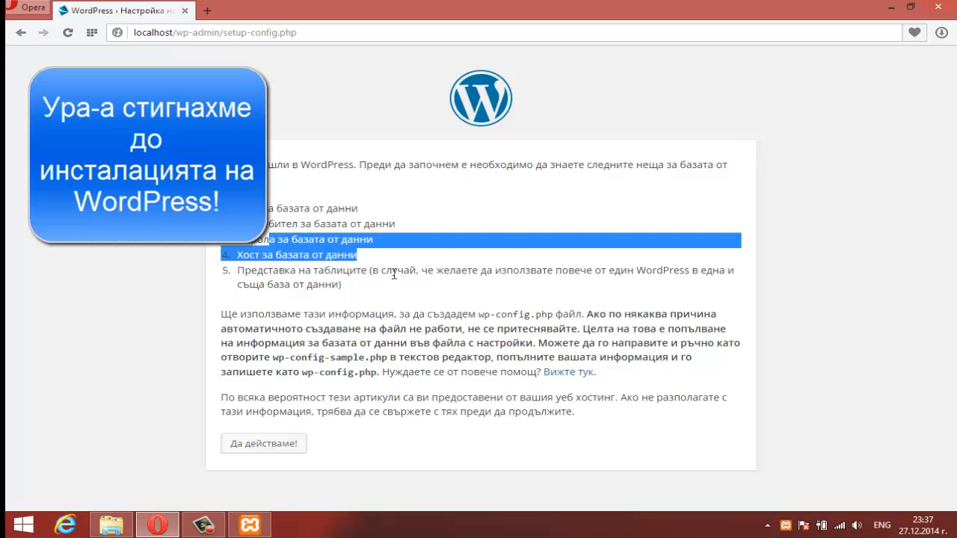
left_click_drag(407, 291, 255, 251)
left_click(500, 260)
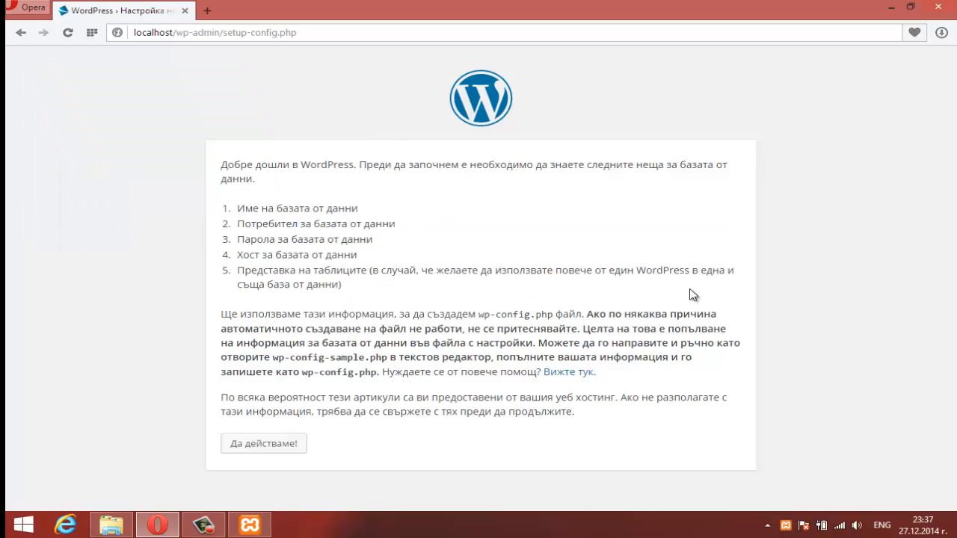
Step: Start WordPress setup, then open phpMyAdmin from XAMPP's MySQL Admin and its databases list
left_click(274, 445)
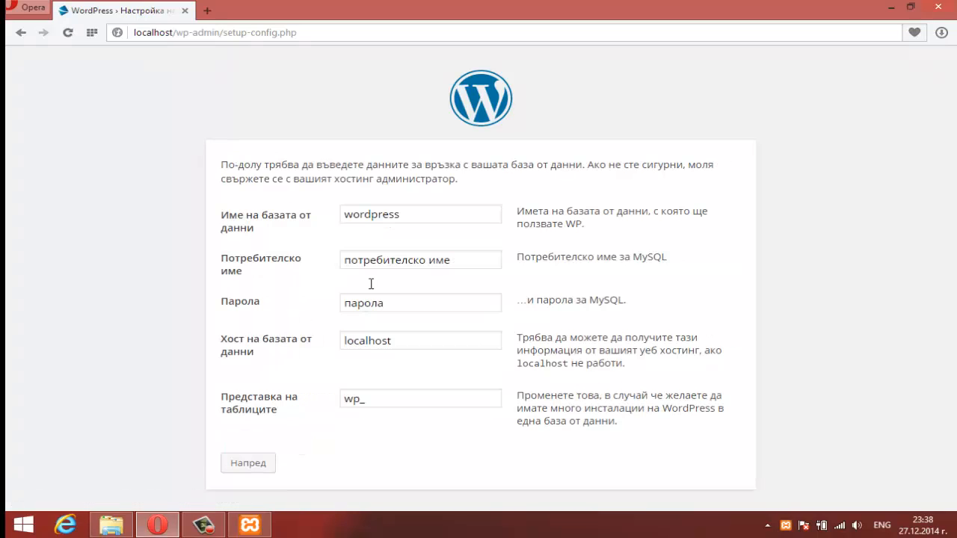
left_click(266, 528)
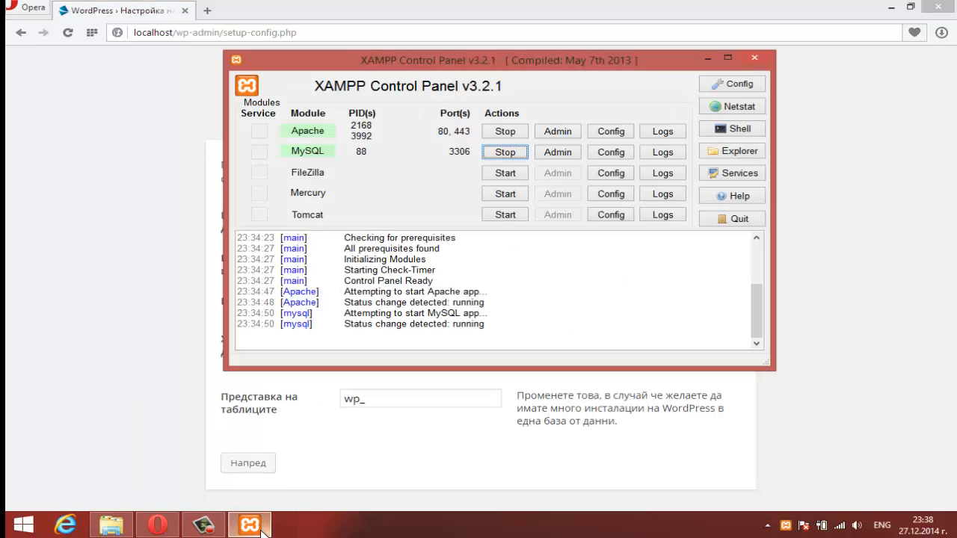
left_click(560, 153)
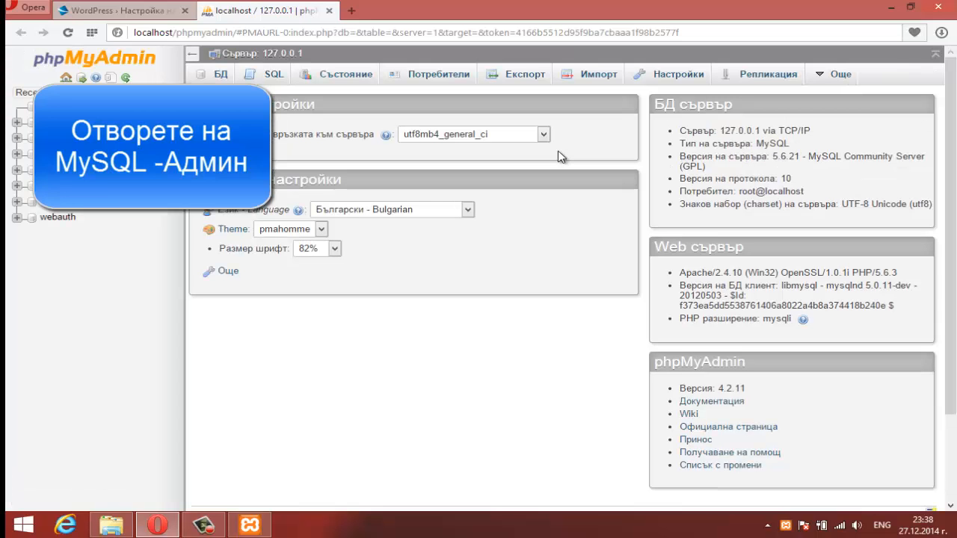
left_click(217, 77)
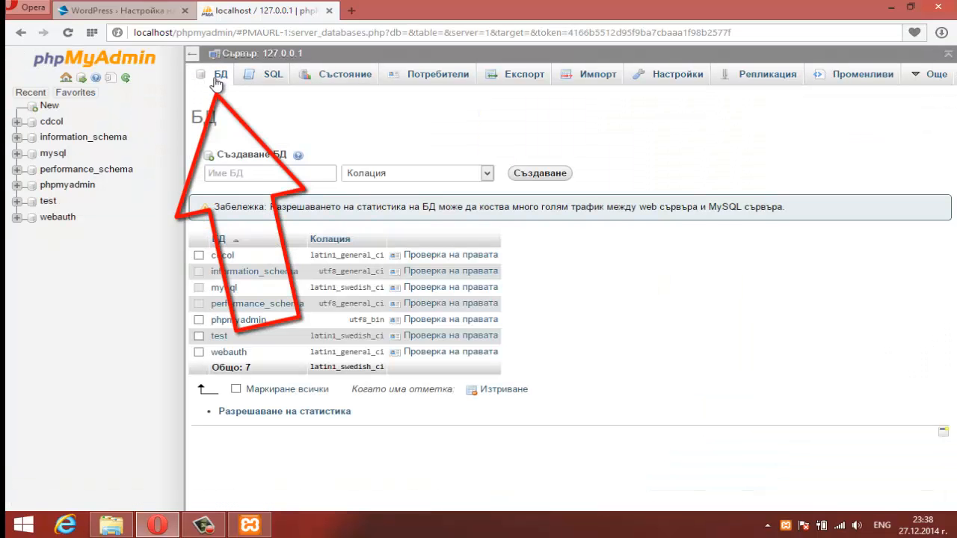
Step: Create a database named coolboy
left_click(275, 175)
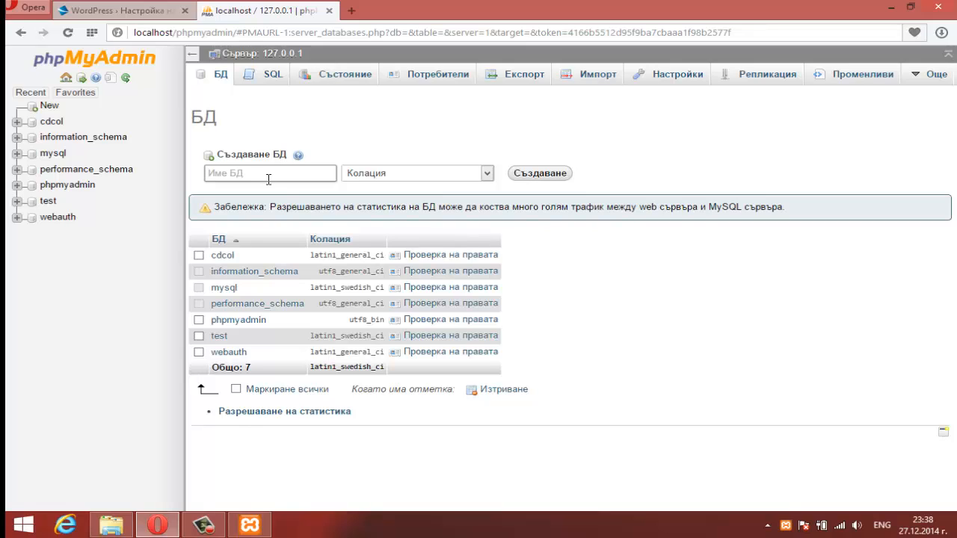
type("coolboi")
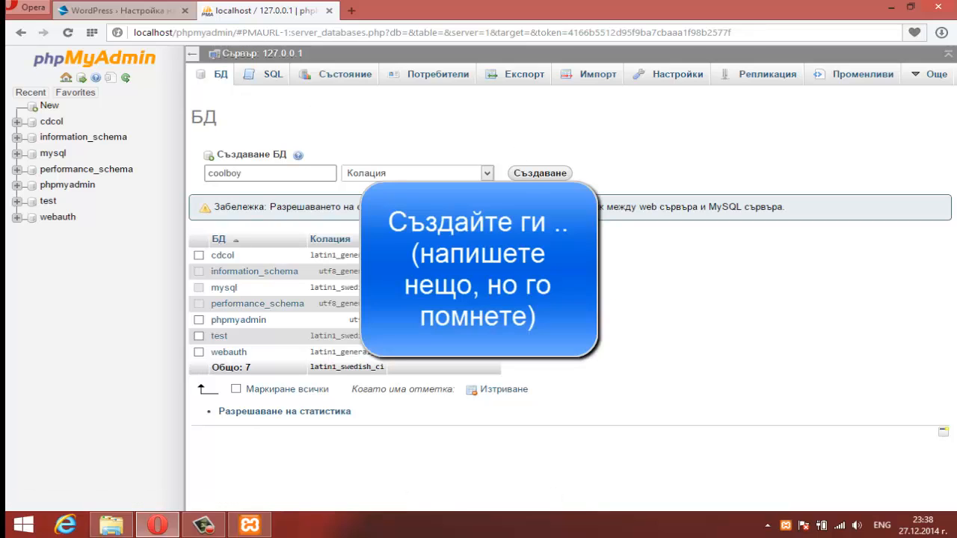
left_click(540, 174)
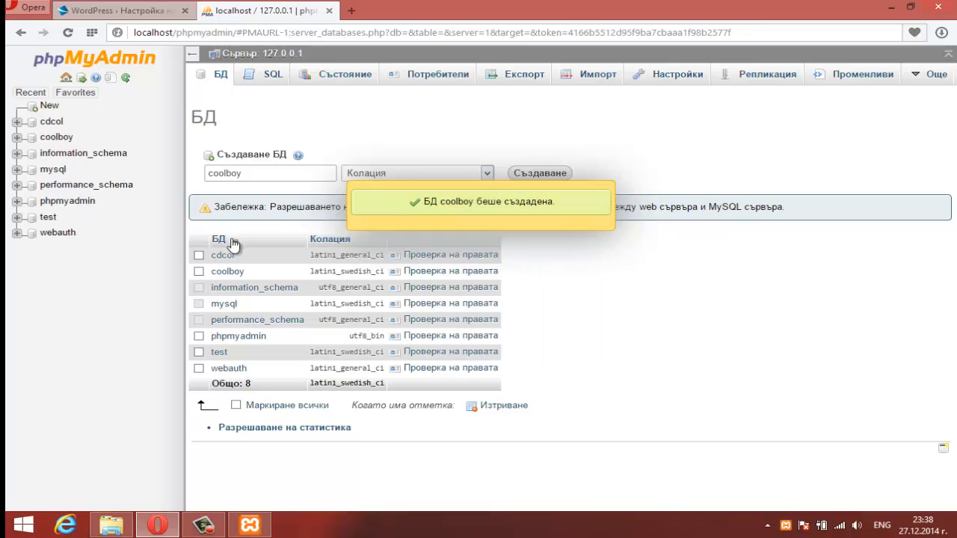
Step: Copy the user name root from phpMyAdmin's privileges list into the WordPress Username field
left_click(430, 271)
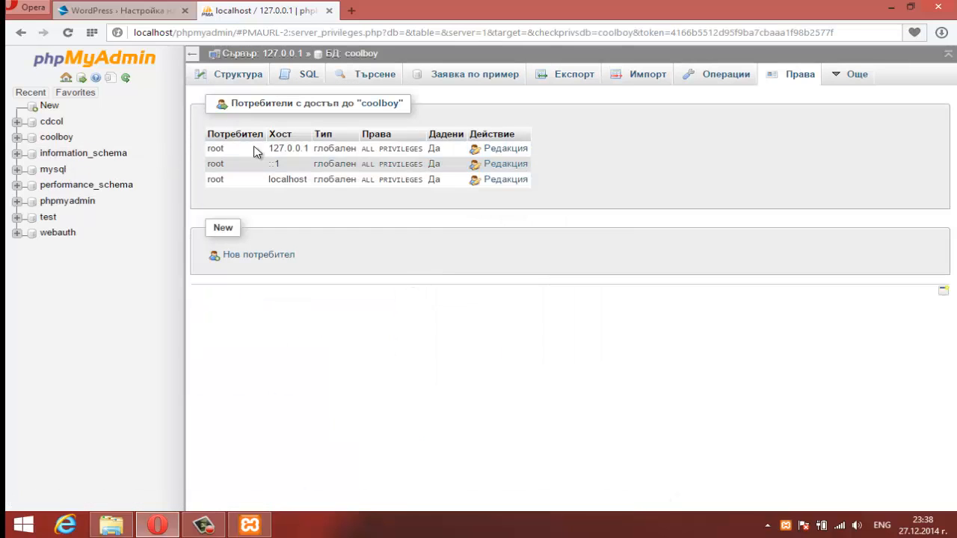
left_click_drag(239, 183, 195, 180)
key("ctrl+c")
left_click(86, 10)
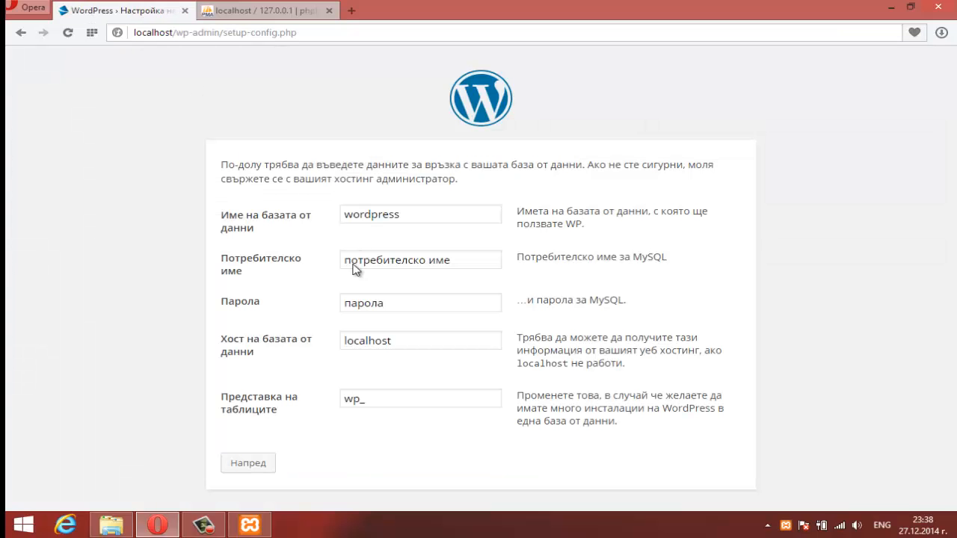
triple_click(474, 256)
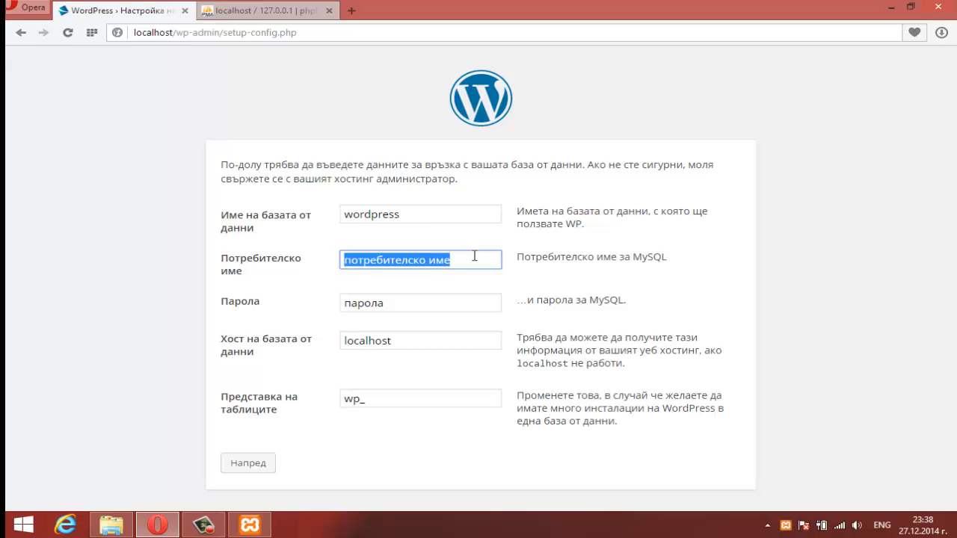
key("ctrl+v")
Step: Copy localhost from phpMyAdmin into the WordPress Database Host field
left_click(247, 10)
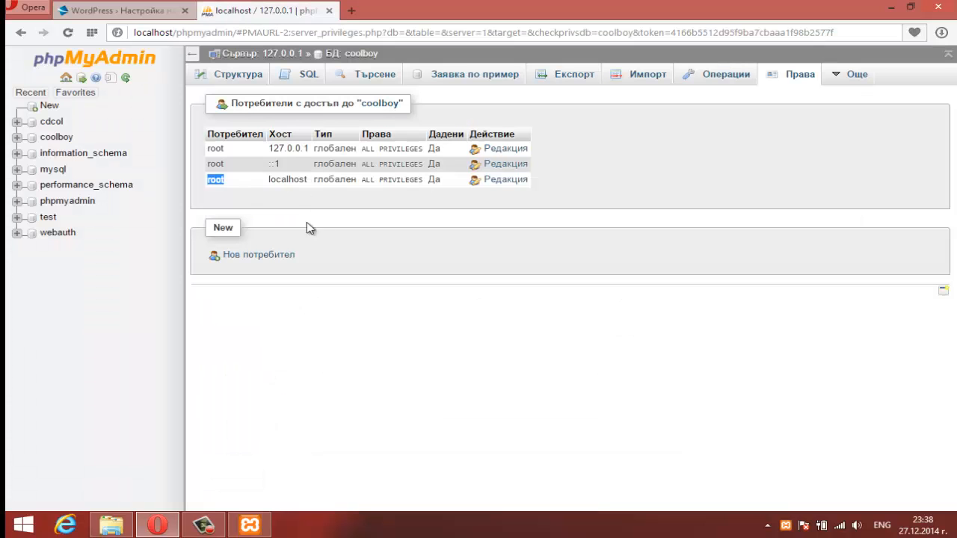
left_click_drag(310, 182, 267, 181)
key("ctrl+c")
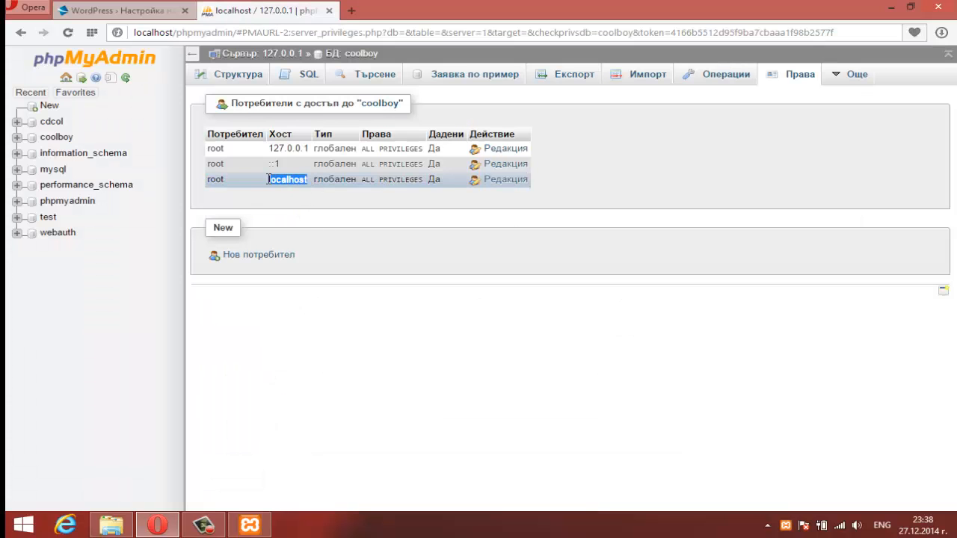
left_click(126, 10)
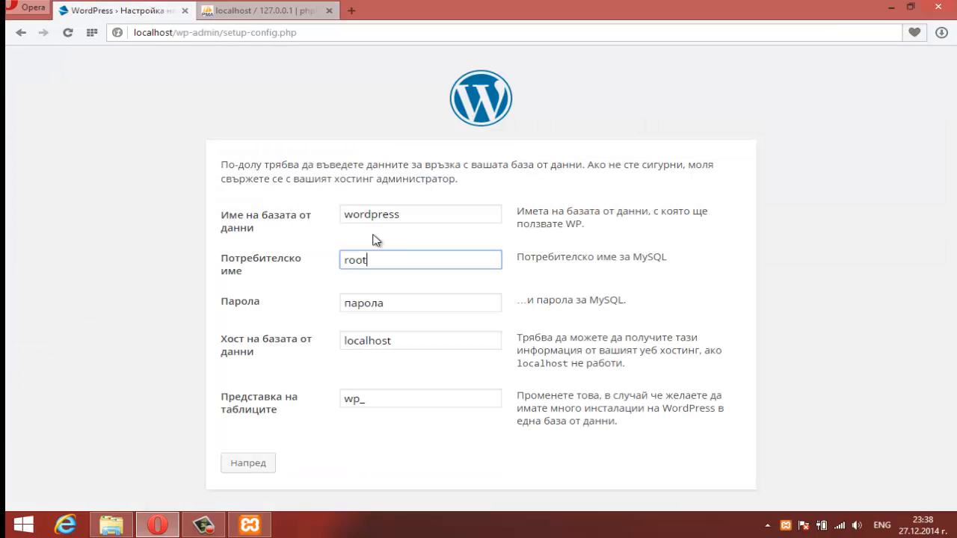
double_click(416, 337)
key("ctrl+v")
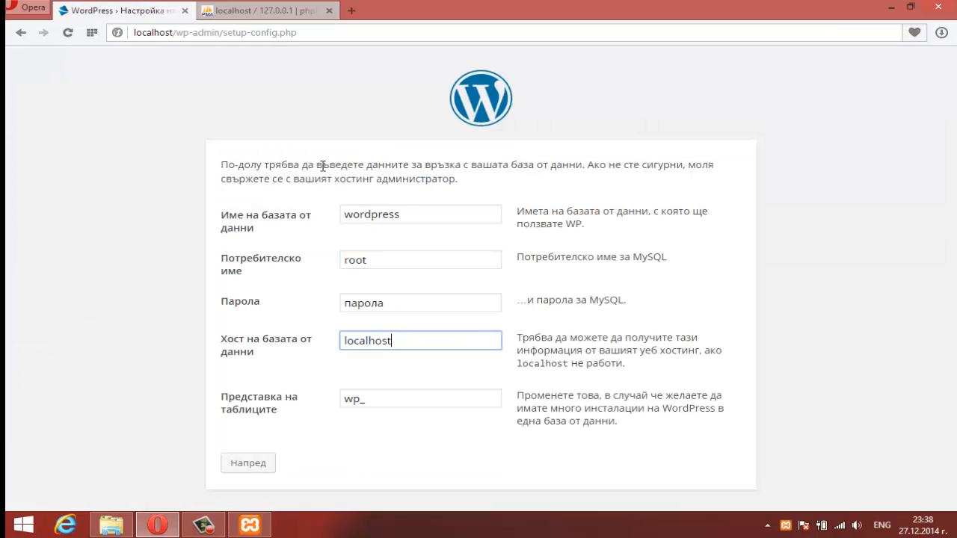
Step: Replace the default database name wordpress with coolboy copied from phpMyAdmin
left_click(267, 8)
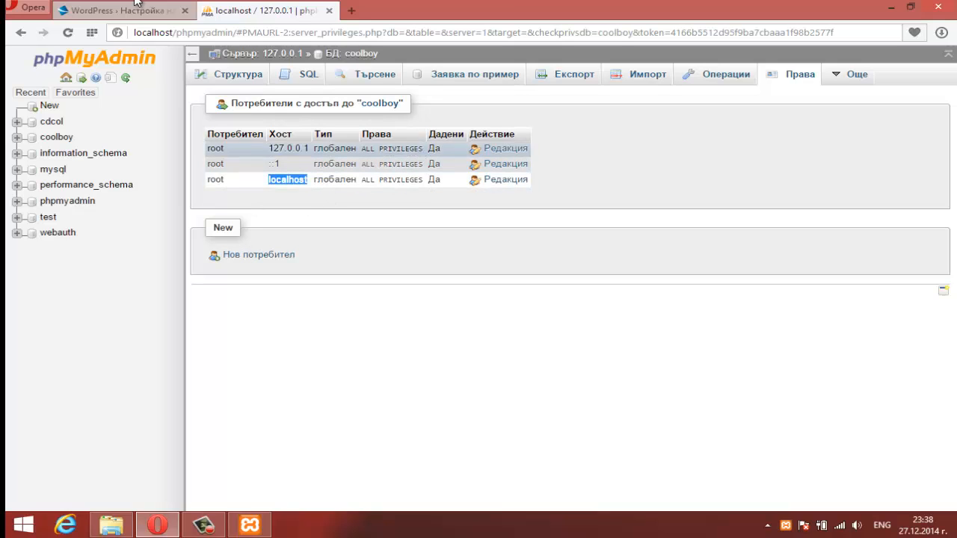
left_click_drag(399, 107, 357, 105)
key("ctrl+c")
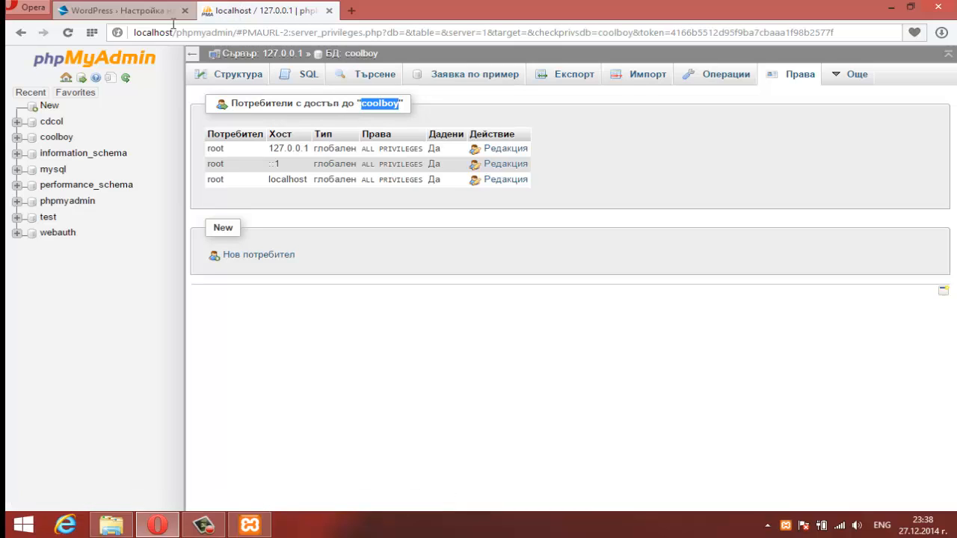
left_click(122, 11)
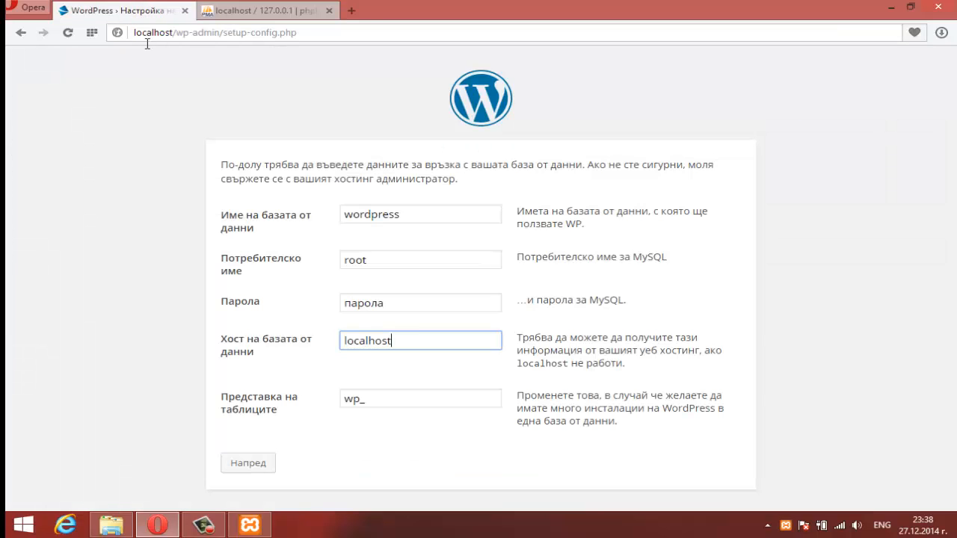
double_click(411, 303)
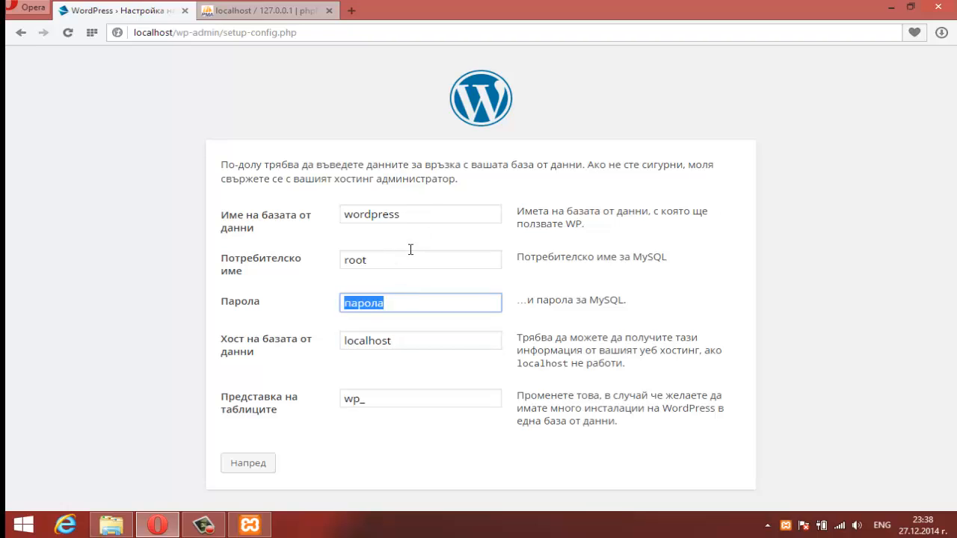
double_click(436, 215)
key("ctrl+v")
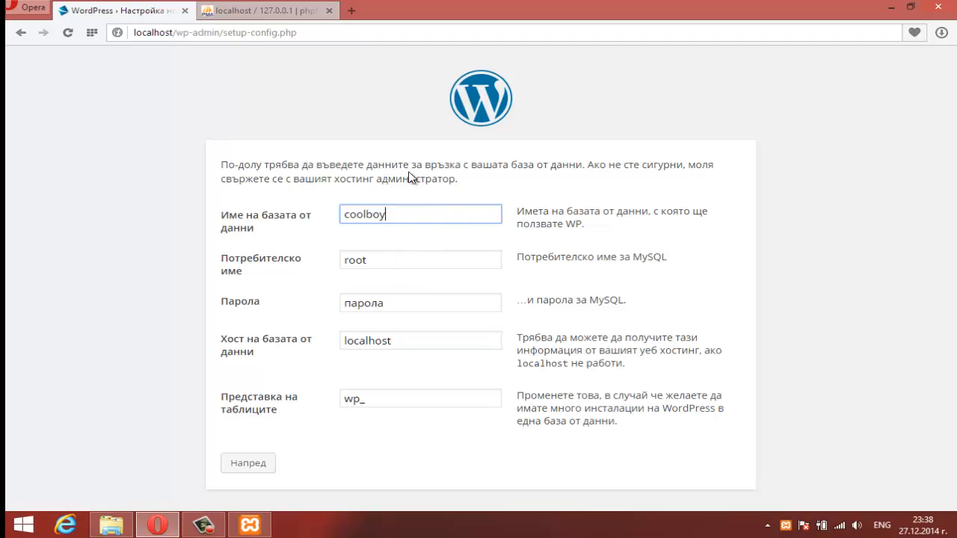
left_click(251, 10)
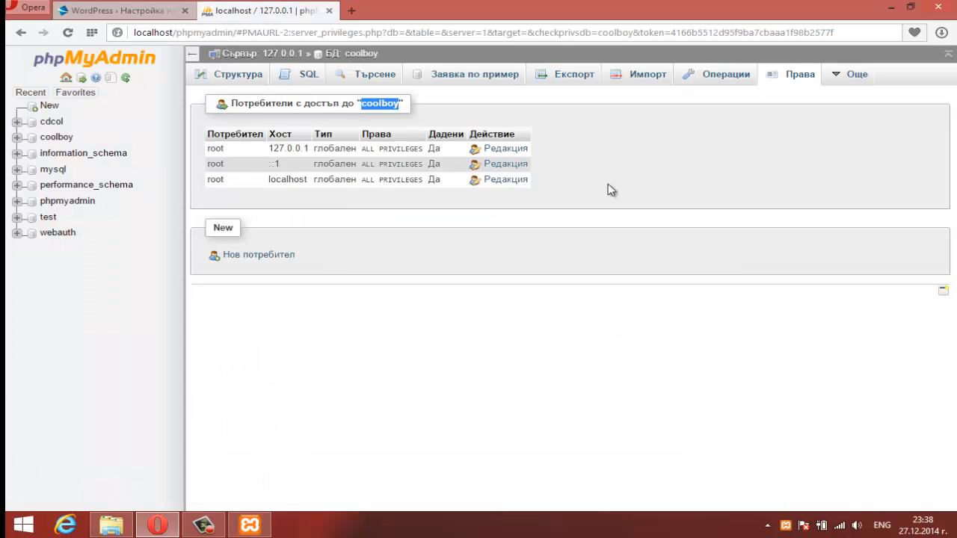
left_click(649, 138)
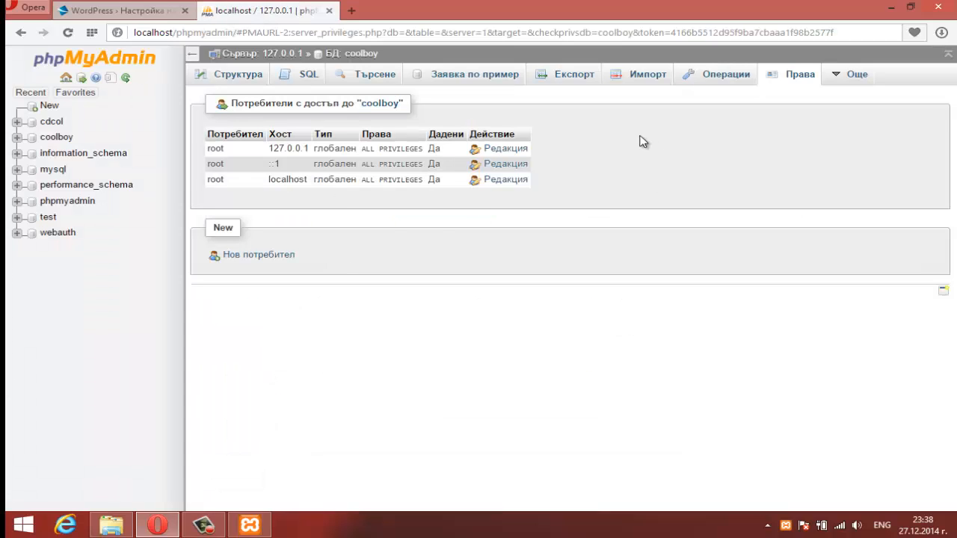
Step: Set a new password for the root@localhost MySQL user via Редакция > Смяна на паролата
left_click(499, 180)
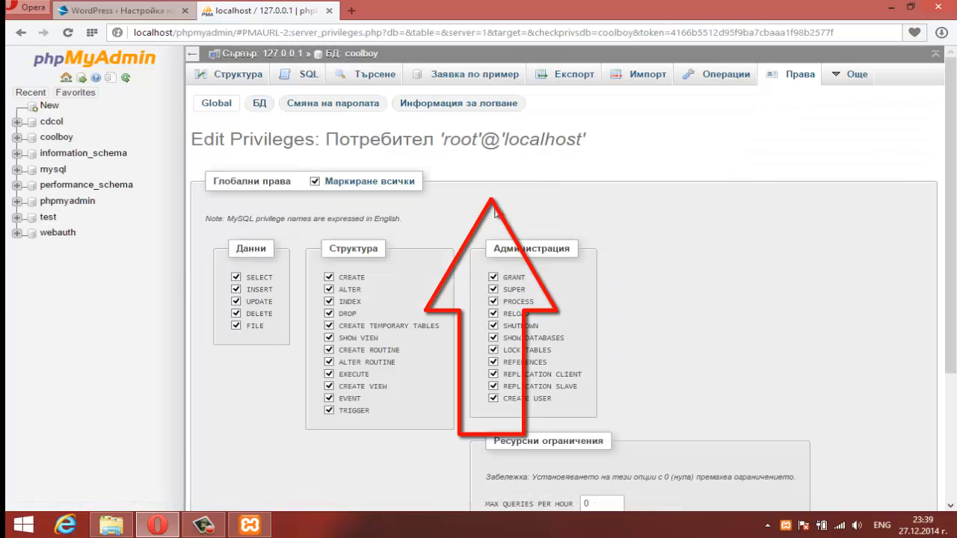
scroll(416, 264, "down", 3)
scroll(431, 230, "up", 2)
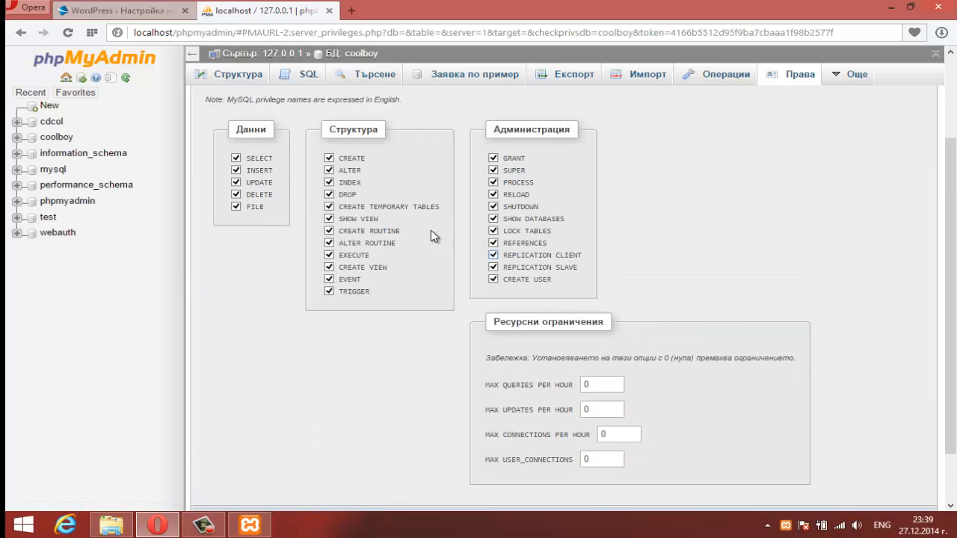
scroll(416, 124, "up", 1)
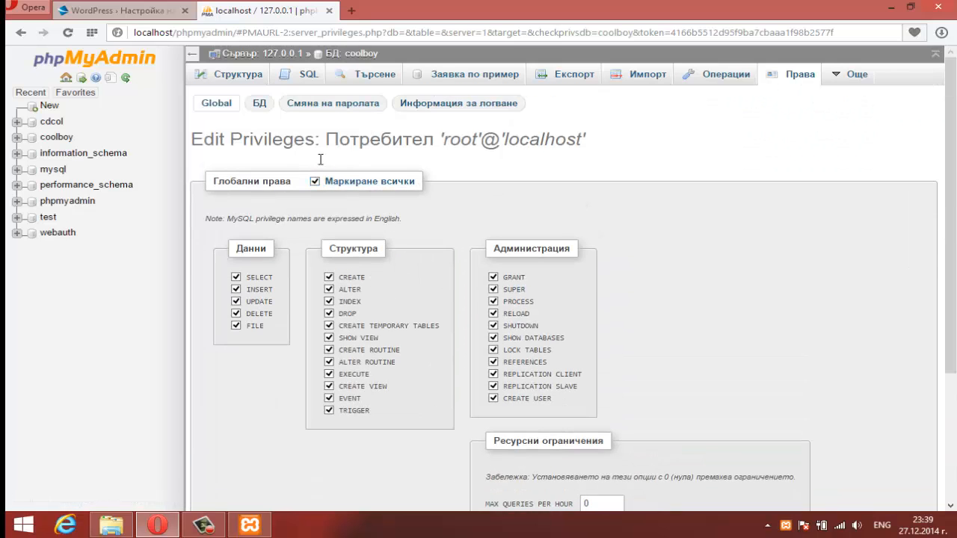
left_click(327, 109)
left_click(354, 232)
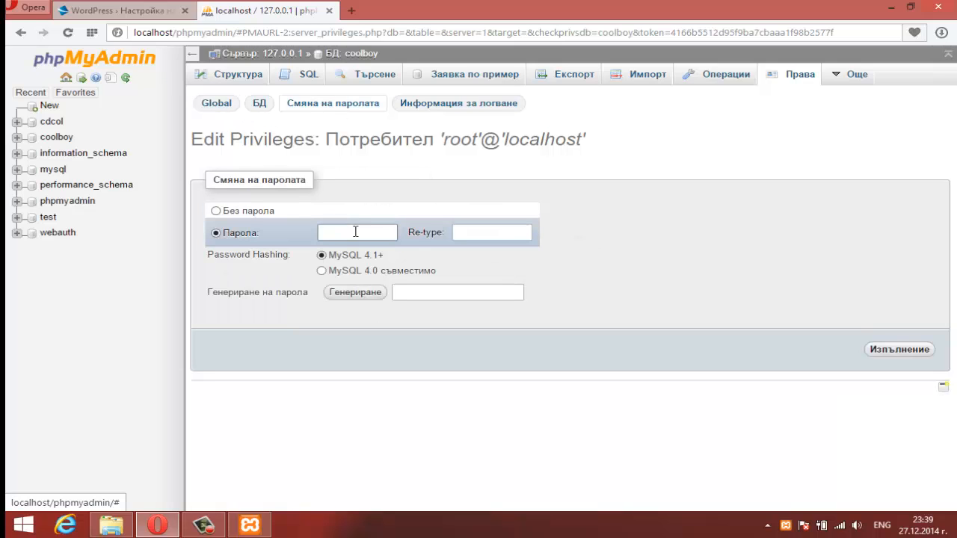
type("**")
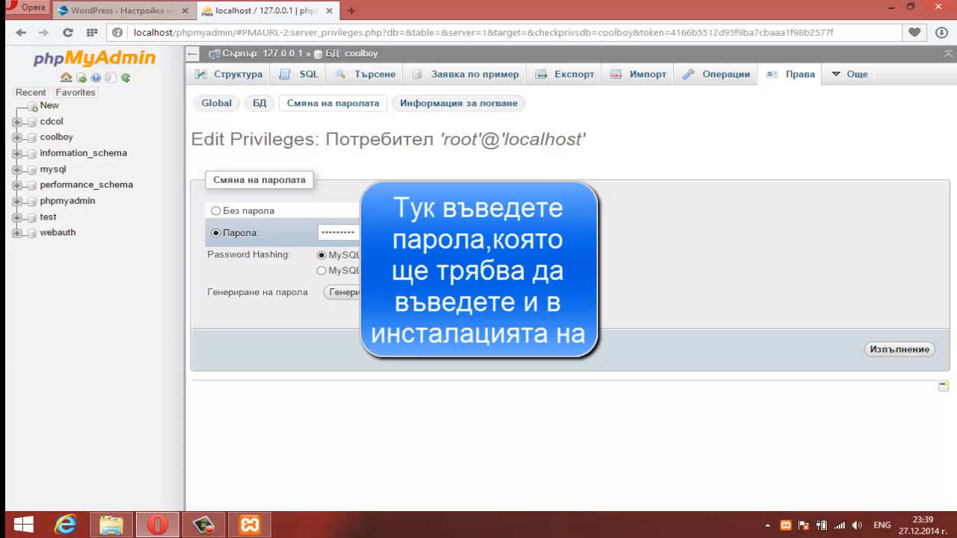
type("******")
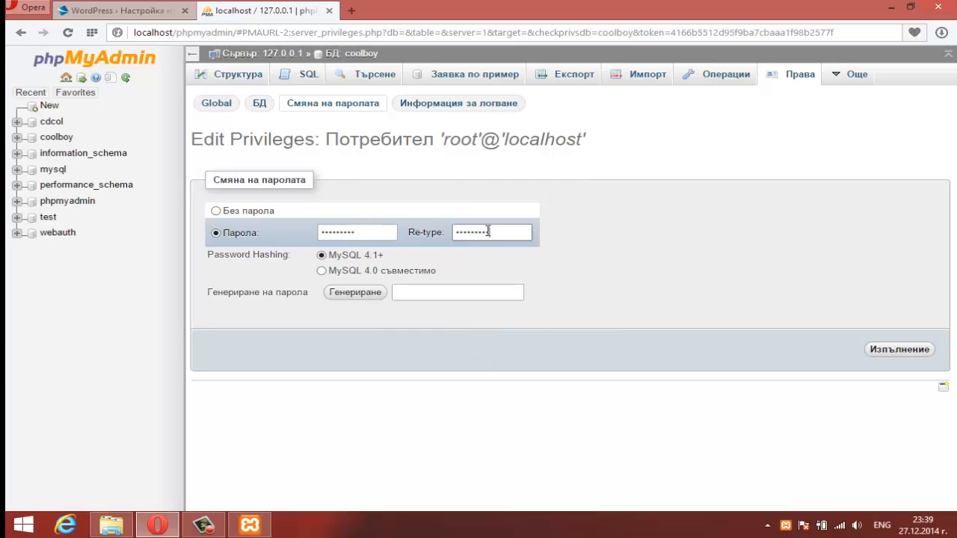
left_click(894, 350)
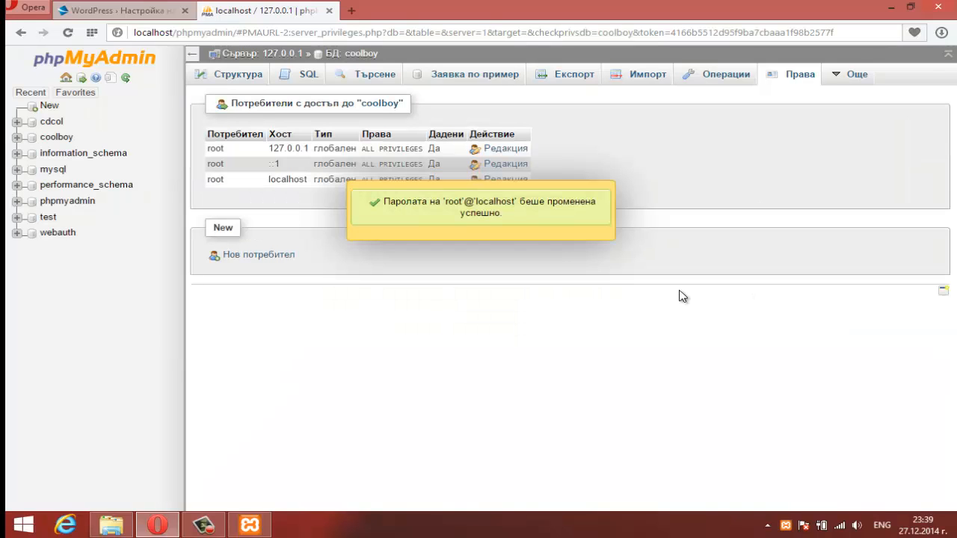
left_click(92, 15)
Step: Enter the new MySQL root password in the Парола field and submit the database details
double_click(408, 306)
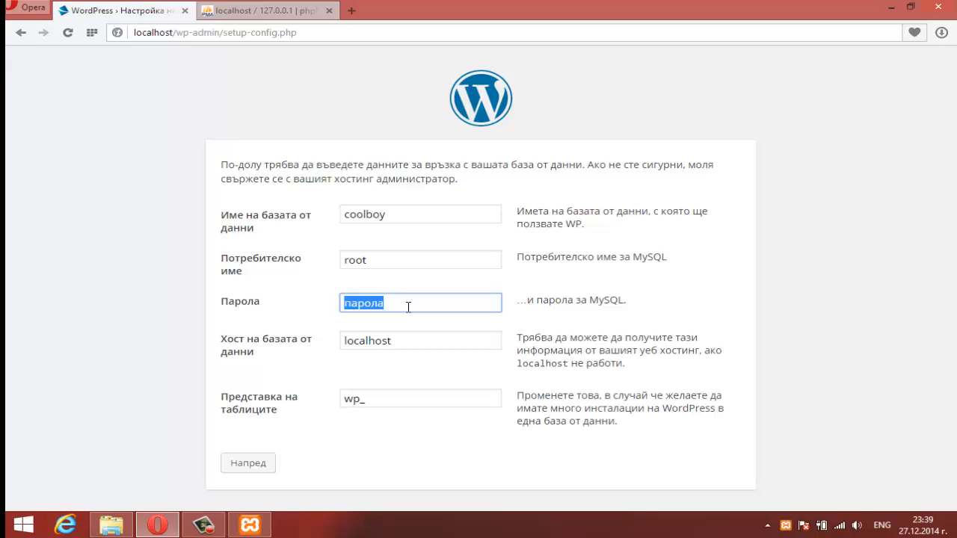
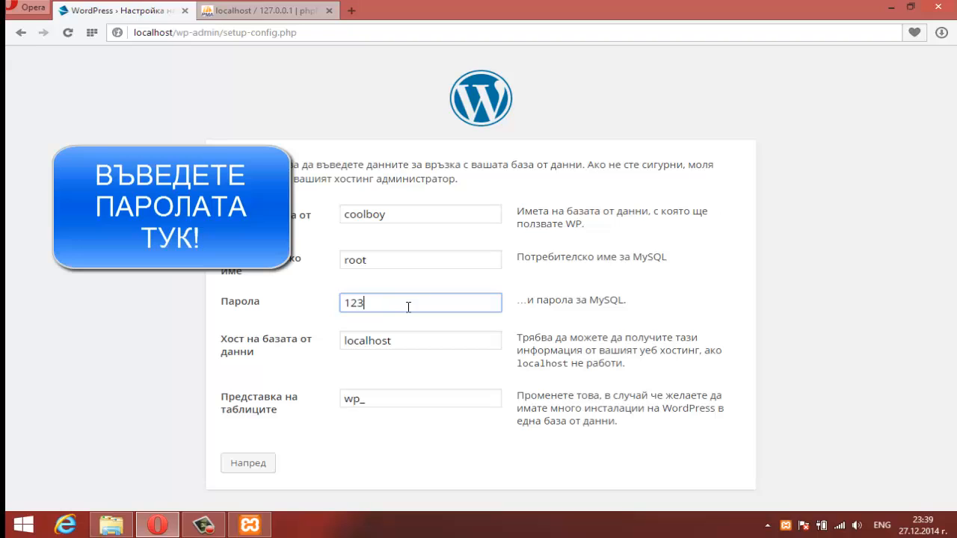
left_click(748, 306)
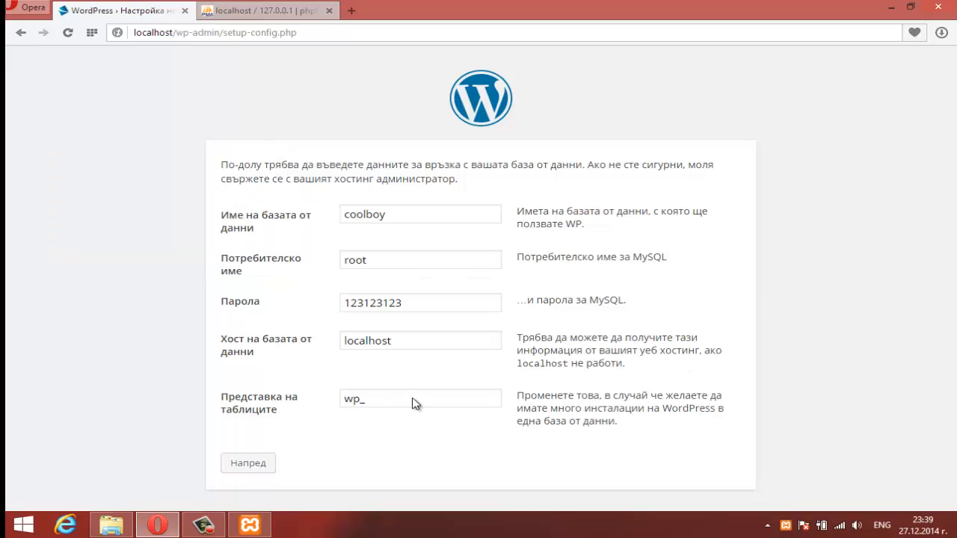
left_click(248, 464)
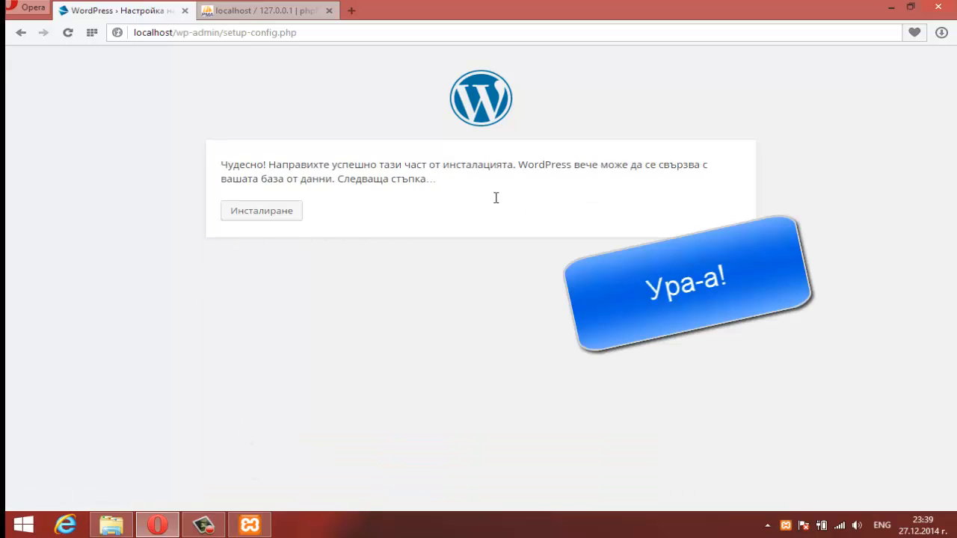
Step: Proceed from the connection success page to the Инсталиране step
left_click_drag(496, 199, 211, 154)
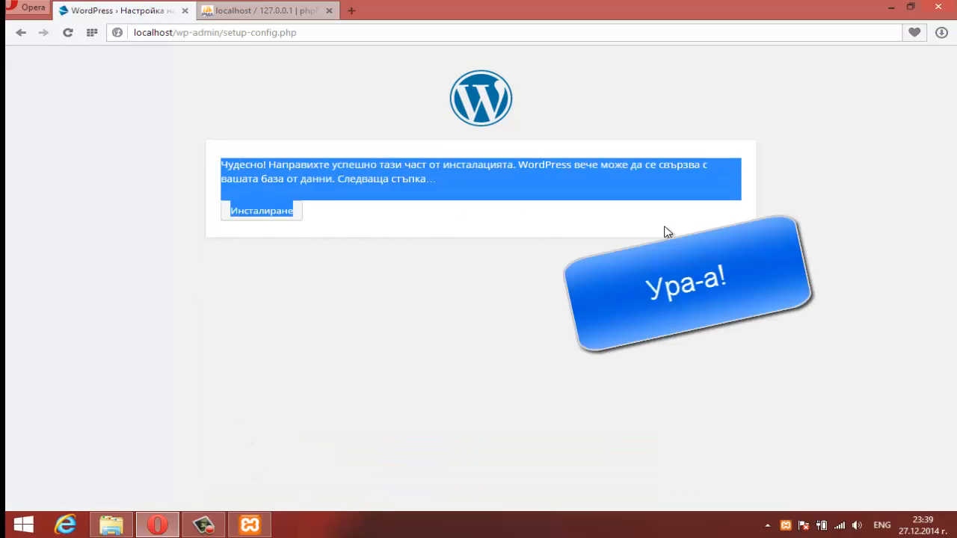
left_click(423, 217)
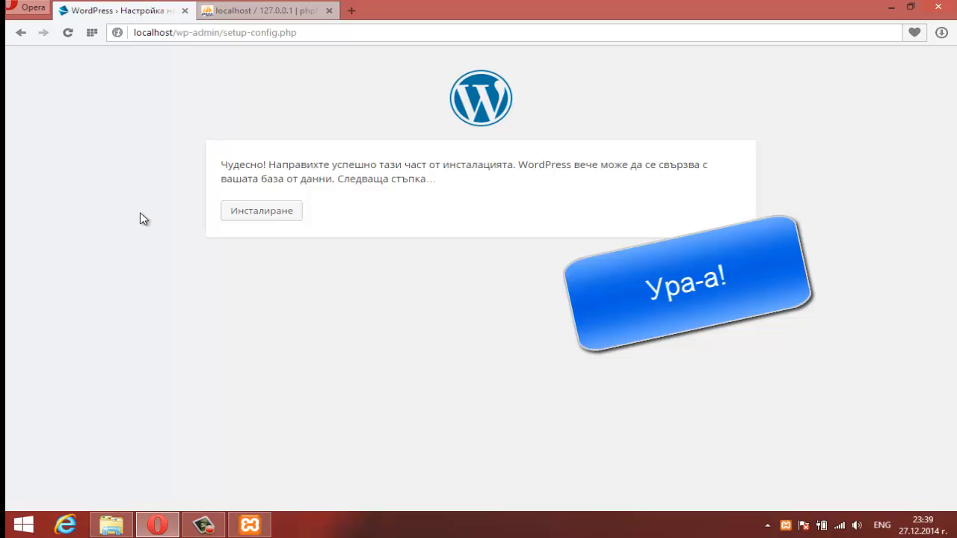
left_click_drag(253, 178, 301, 178)
left_click_drag(420, 181, 395, 201)
left_click(388, 204)
left_click(267, 212)
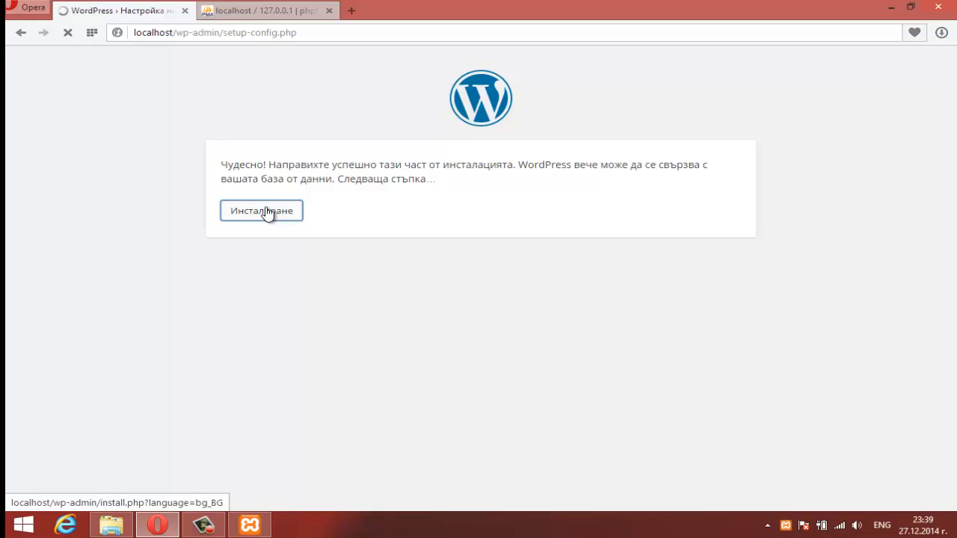
Step: Enter the site title Компютърни Уроци and the admin username
scroll(310, 269, "down", 1)
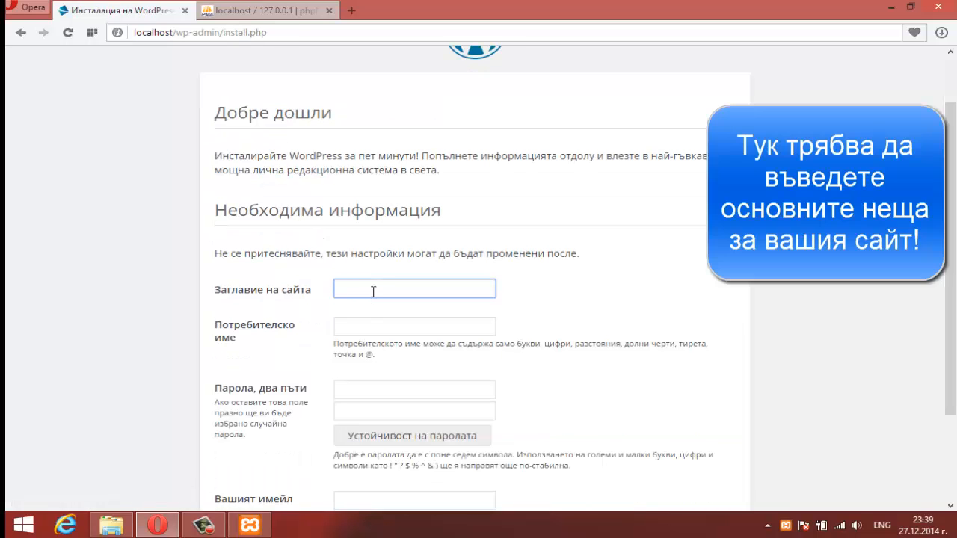
key("alt+shift")
type("Уроци")
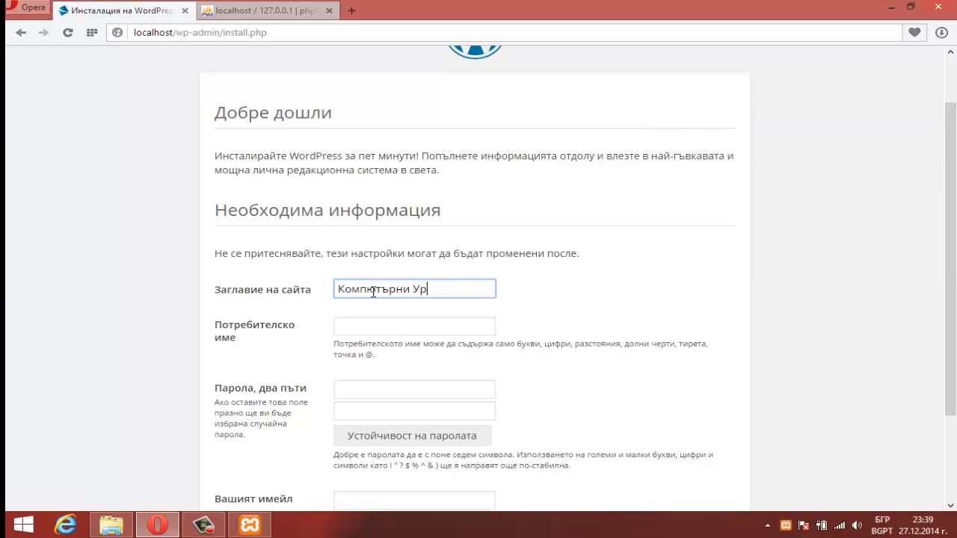
left_click(389, 328)
left_click_drag(255, 346, 193, 317)
left_click(406, 329)
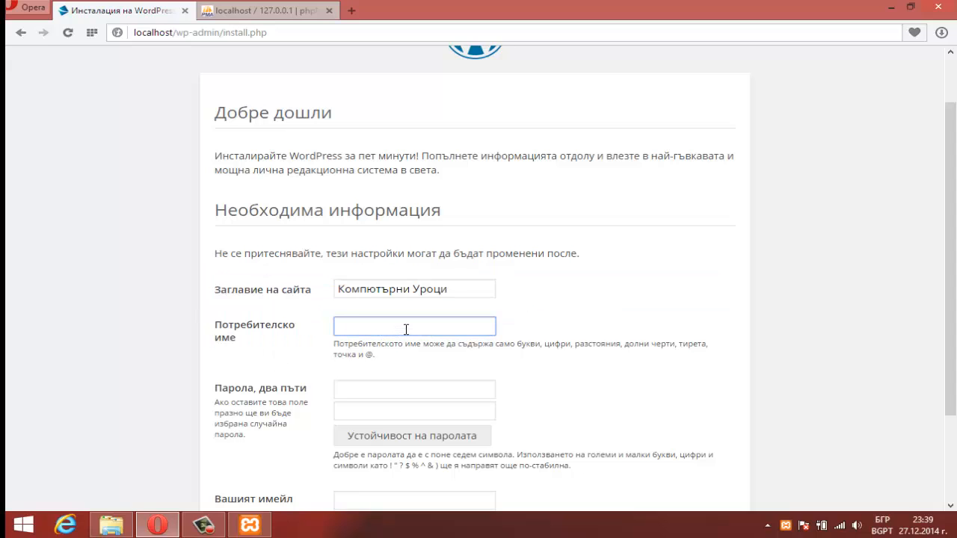
key("alt+shift")
type("packholding")
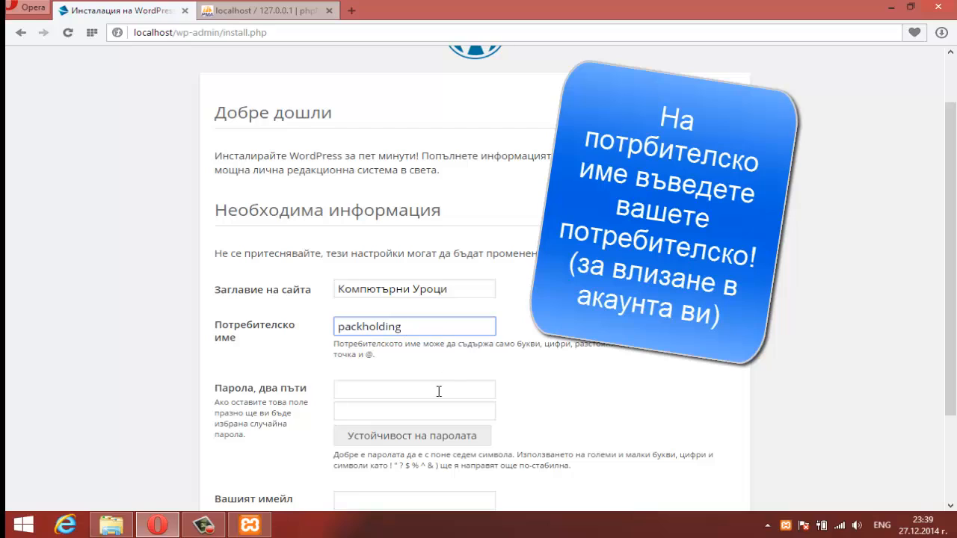
Step: Enter the admin account password and repeat it for confirmation
left_click(438, 391)
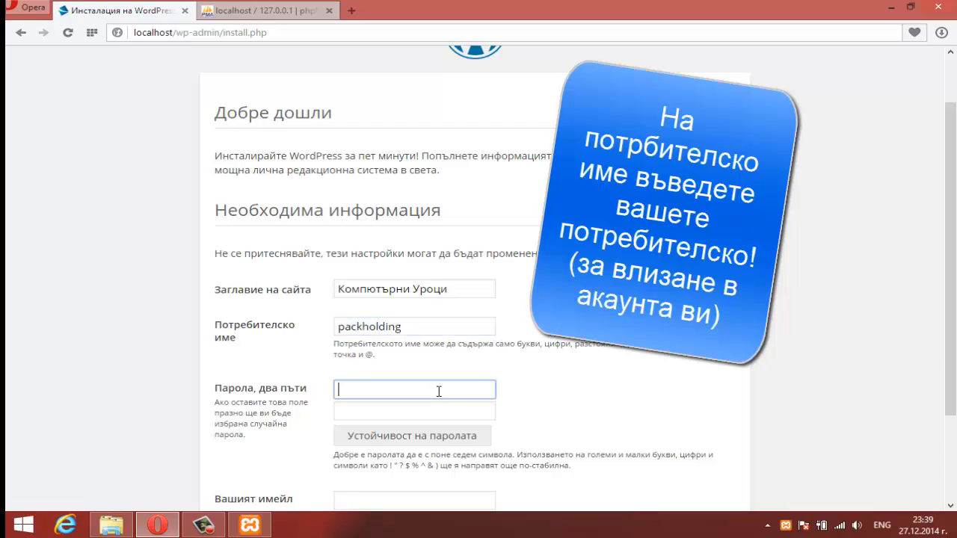
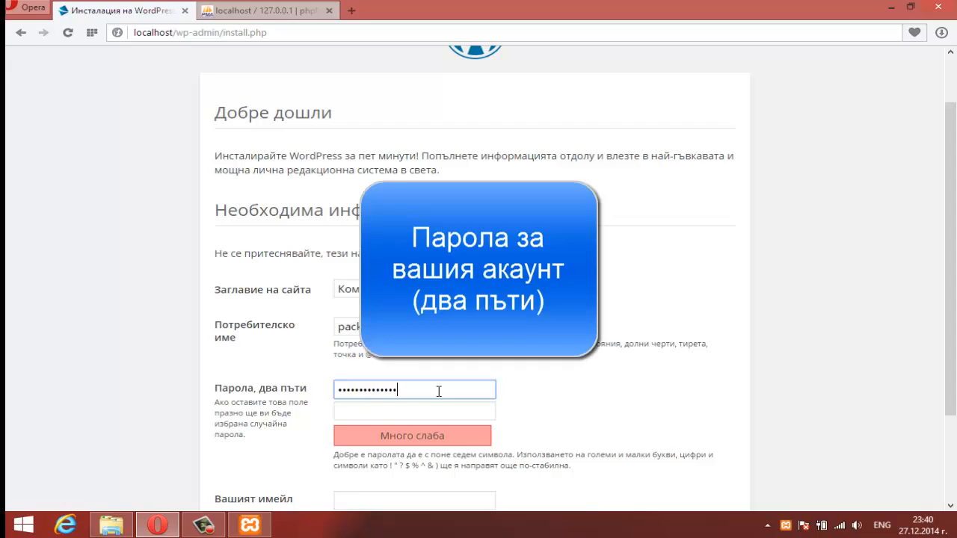
left_click(434, 412)
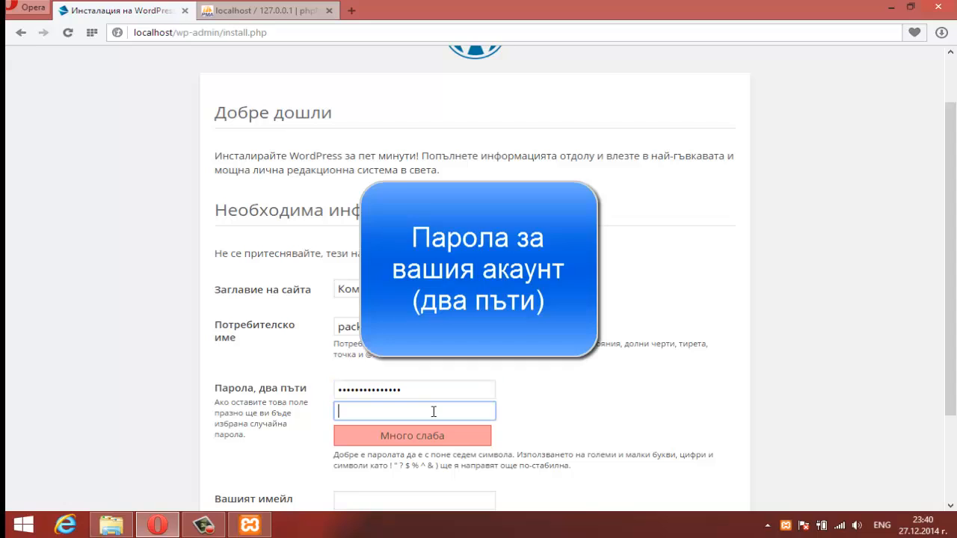
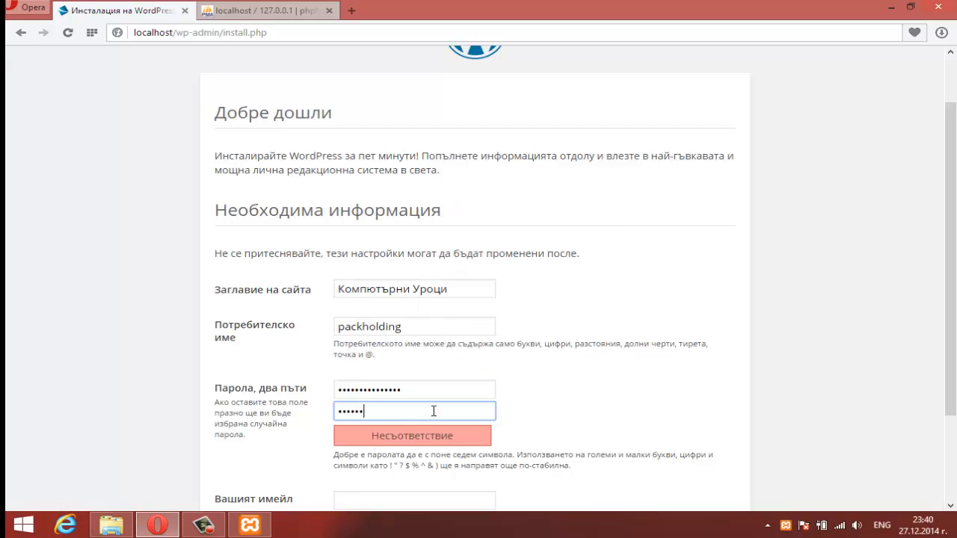
left_click(529, 370)
Step: Fill in the admin e-mail address and run 'Инсталиране на WordPress'
scroll(529, 369, "down", 2)
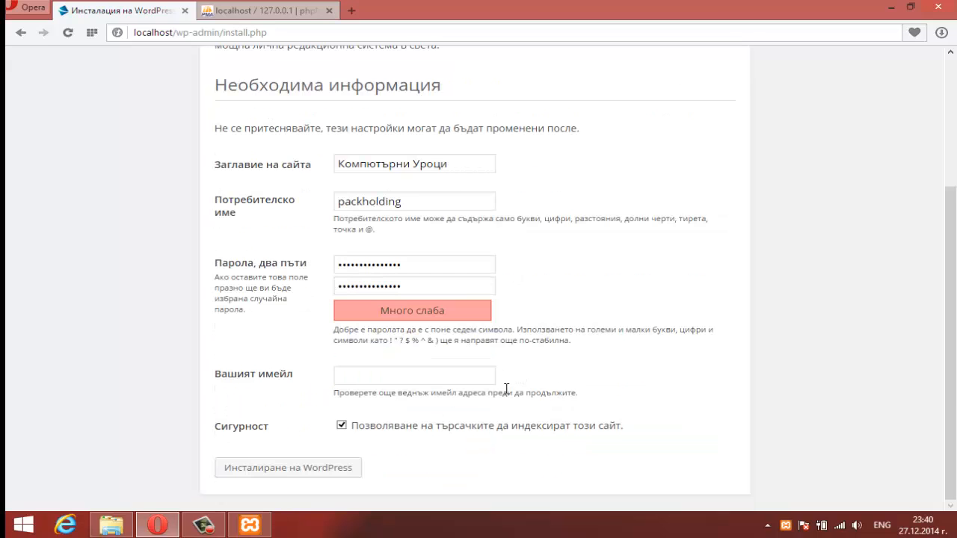
left_click(410, 375)
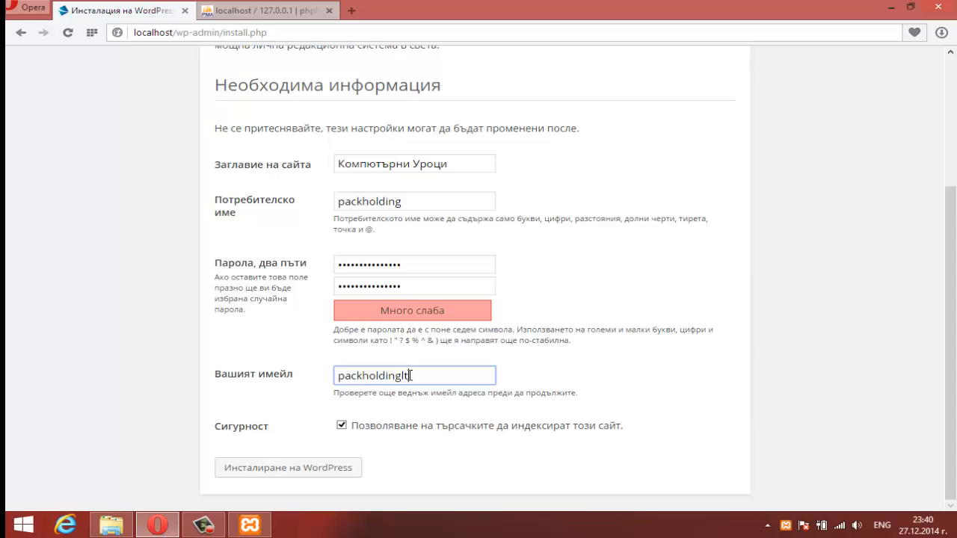
type("@gmail.com")
left_click_drag(277, 426, 212, 431)
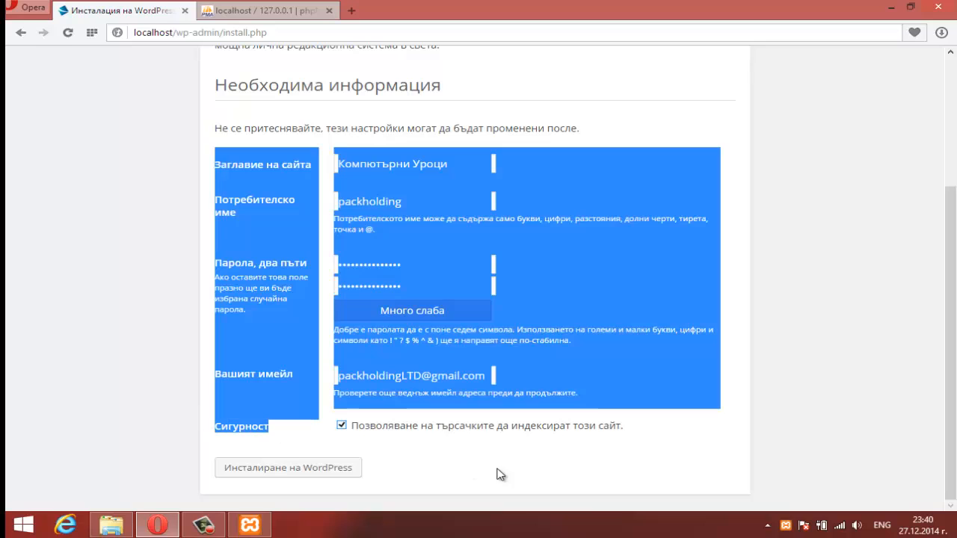
left_click(217, 482)
left_click(253, 475)
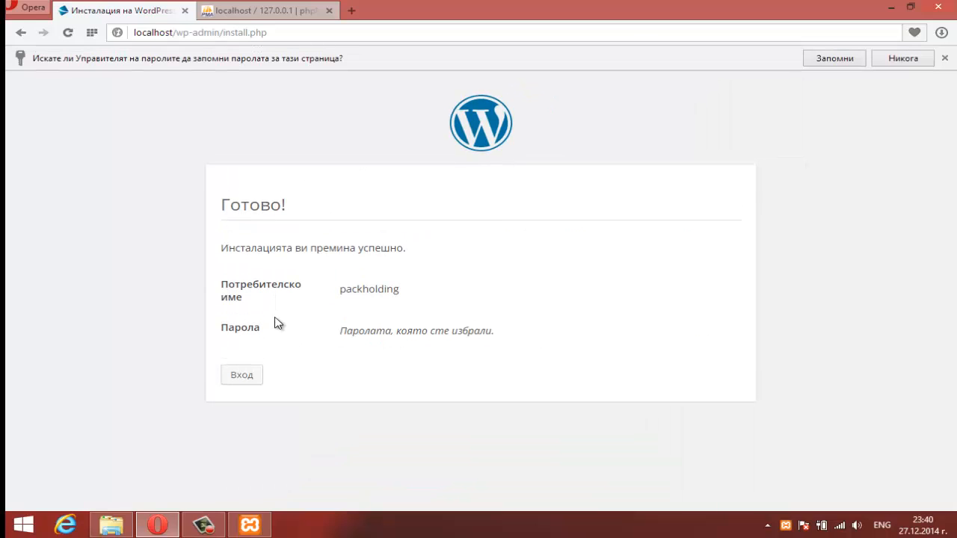
Step: Log in on wp-login.php with the new admin username and password
left_click(253, 380)
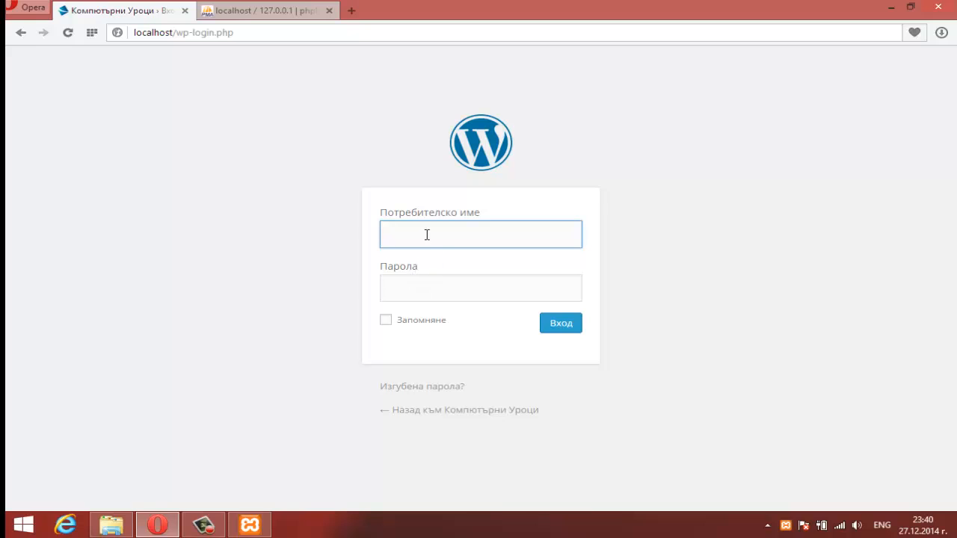
type("packholding")
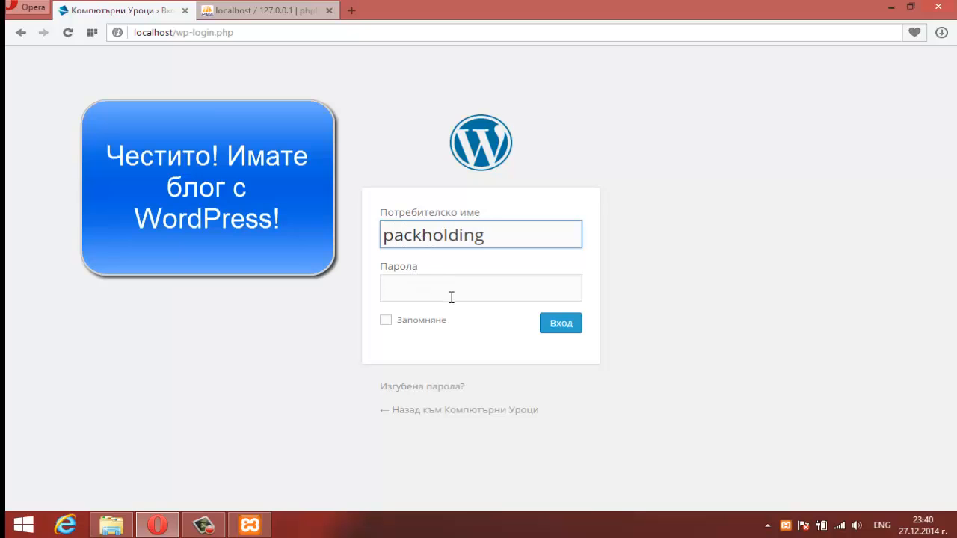
left_click(451, 296)
type("•••••••••")
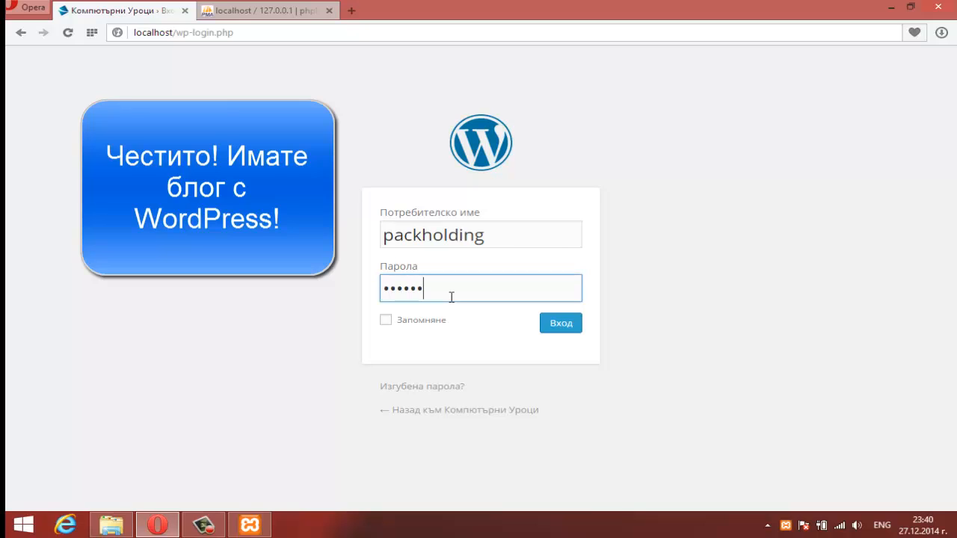
type("••••••")
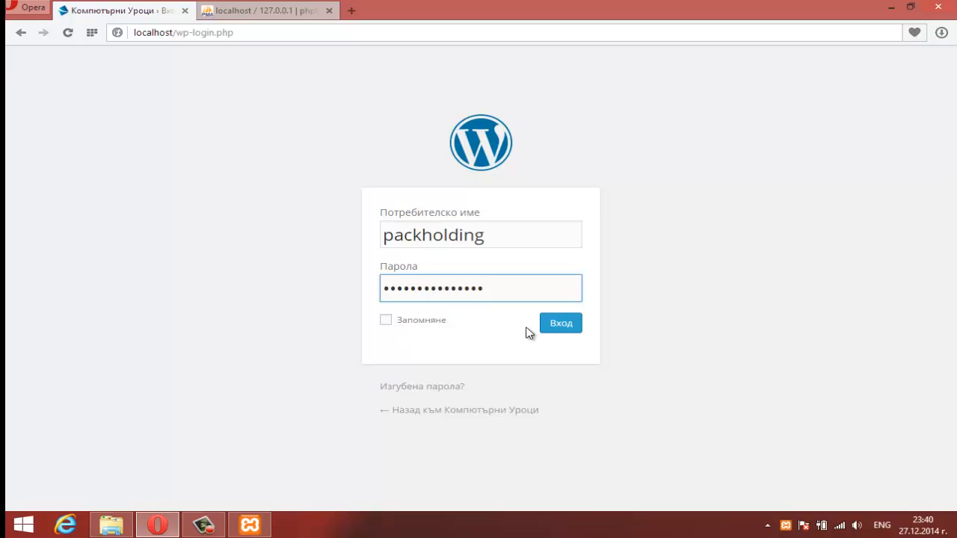
left_click(561, 326)
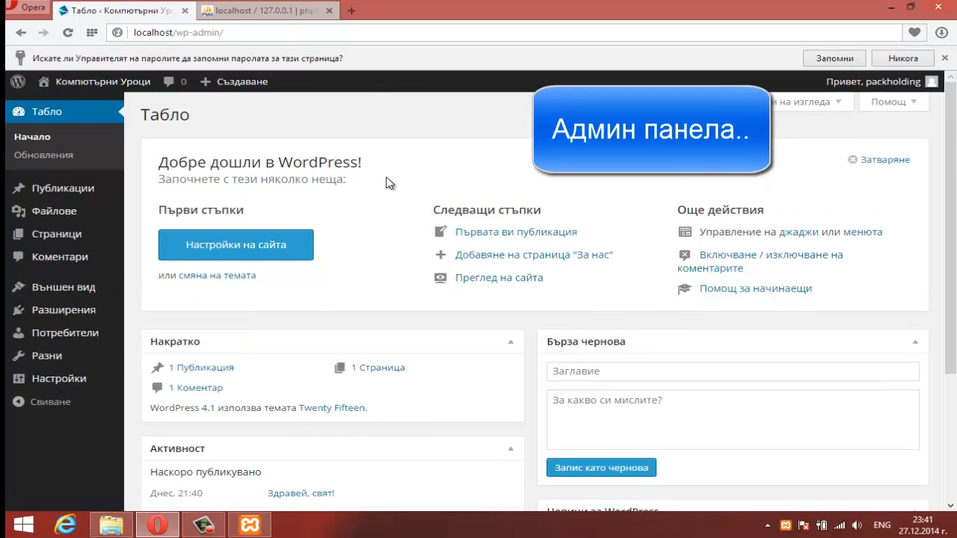
Step: Close the phpMyAdmin tab and load localhost in a new browser tab
left_click(282, 15)
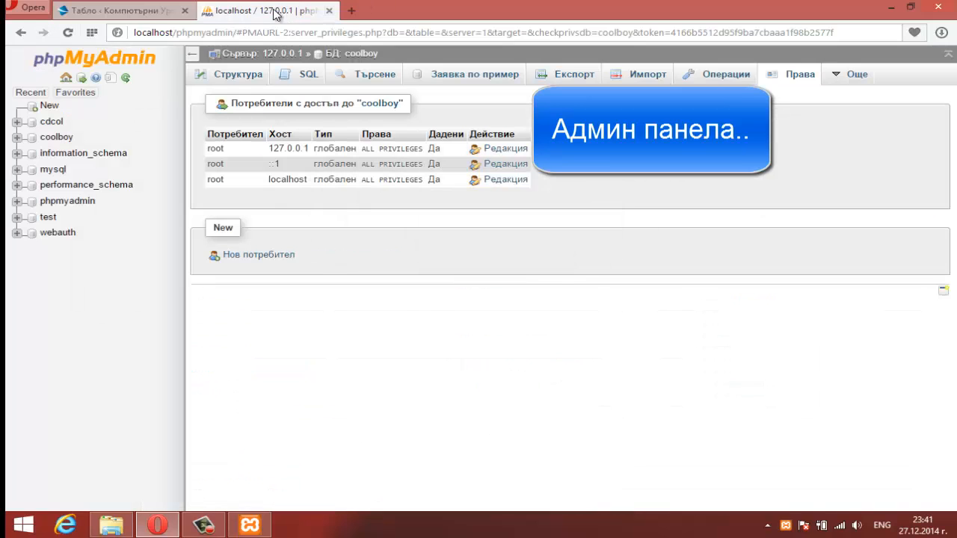
left_click(331, 11)
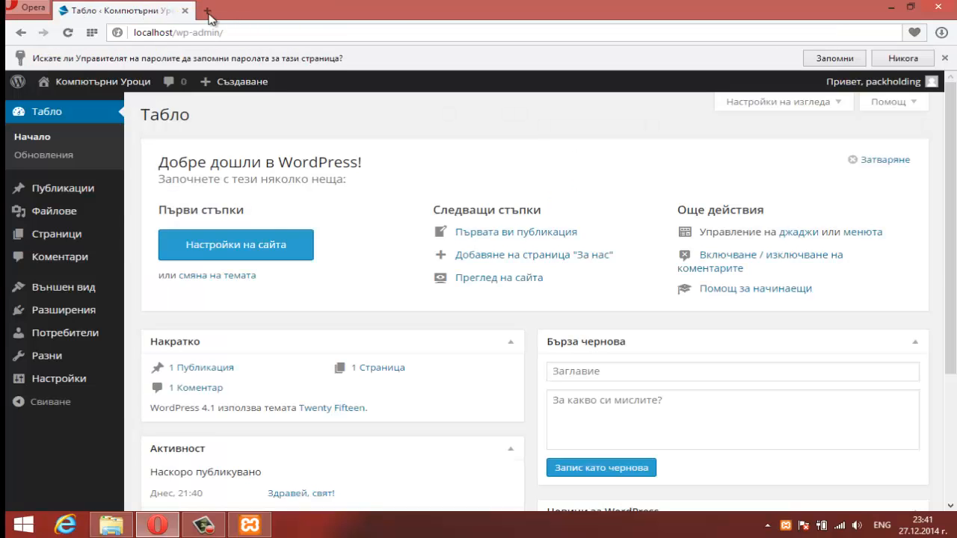
left_click(207, 13)
type("localhost")
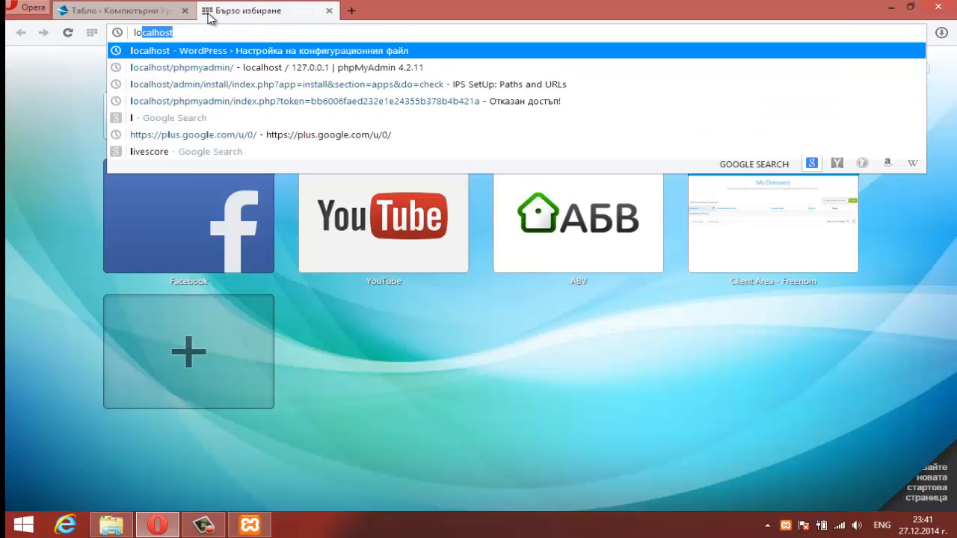
key("Return")
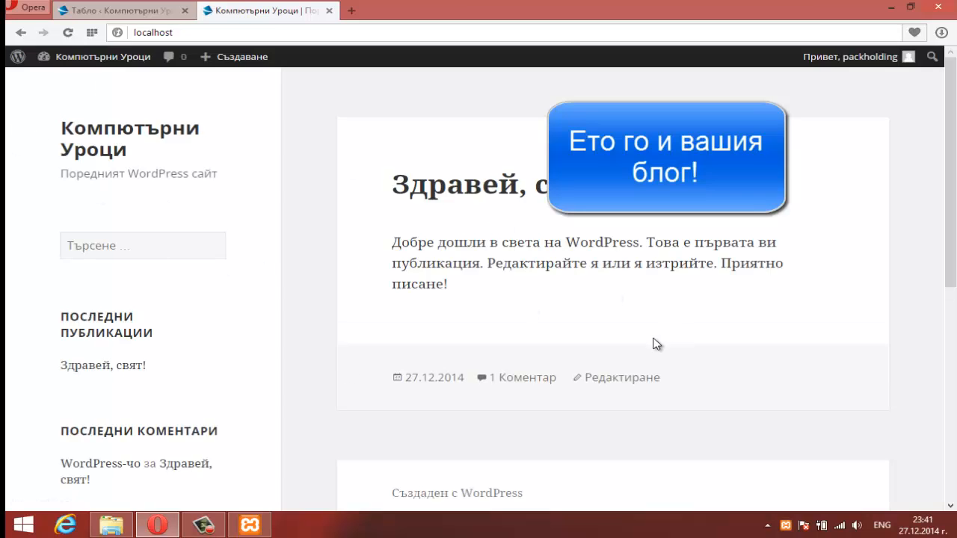
Step: Look over the blog front page, then go back to the Табло tab's Външен вид menu
left_click_drag(503, 275, 397, 212)
left_click(867, 380)
scroll(382, 308, "down", 5)
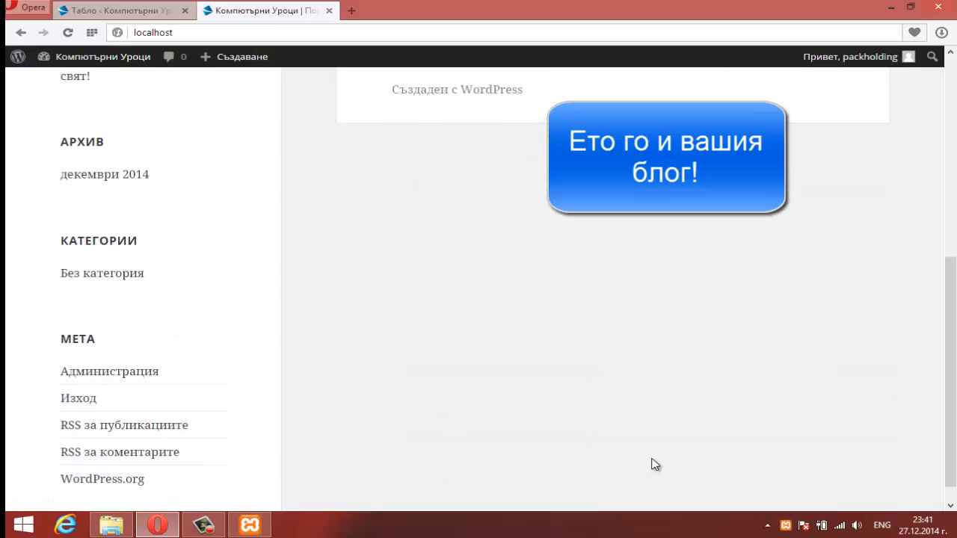
scroll(572, 389, "up", 5)
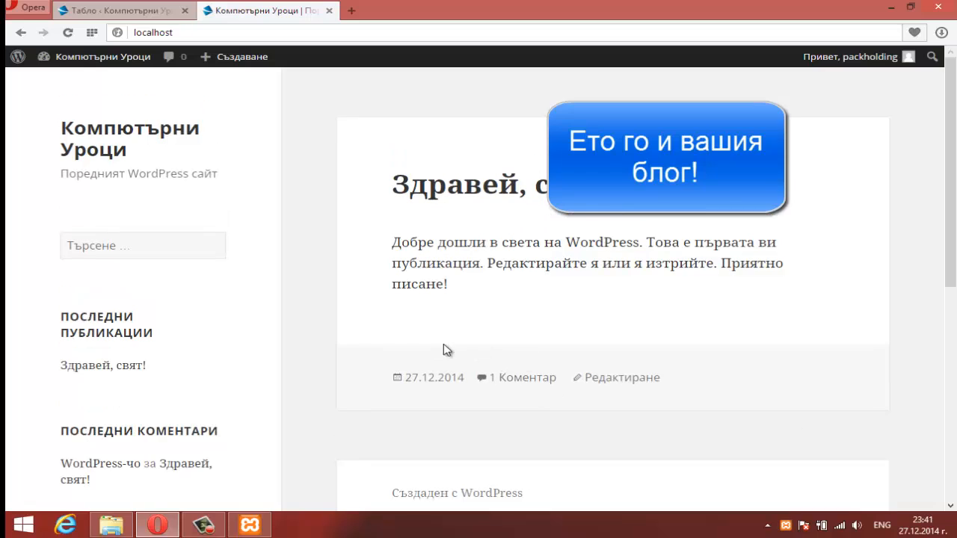
left_click(78, 13)
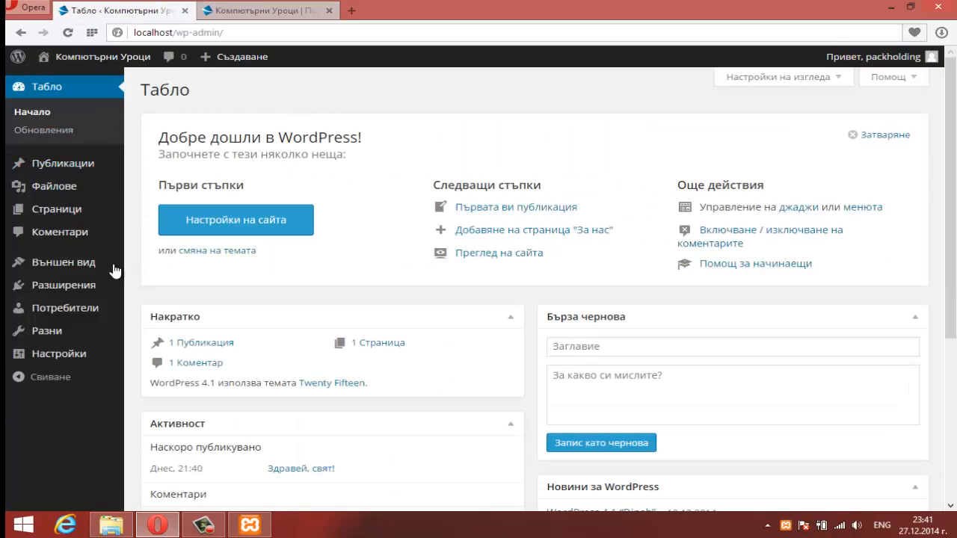
mouse_move(114, 270)
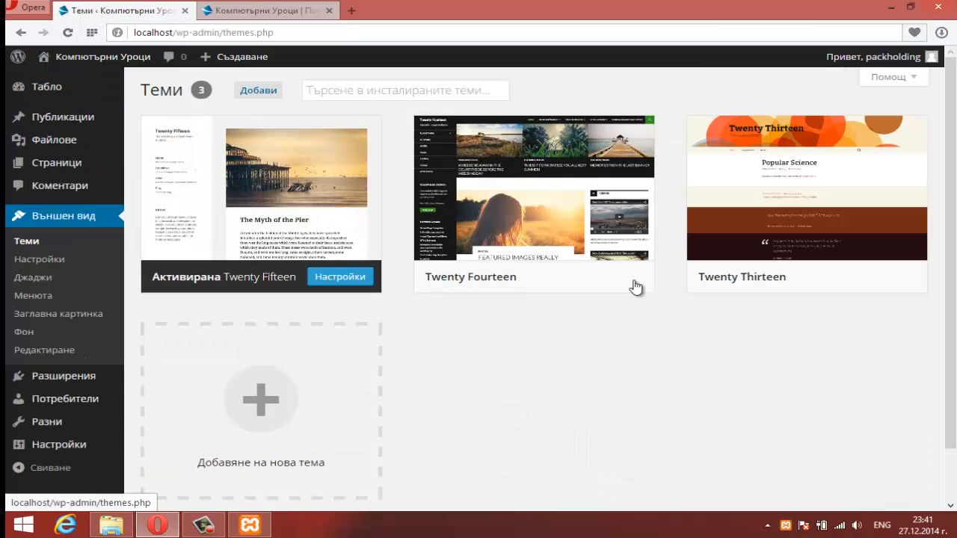
Step: Activate Twenty Fourteen, reload the localhost front page to see it, then return to Табло
mouse_move(526, 279)
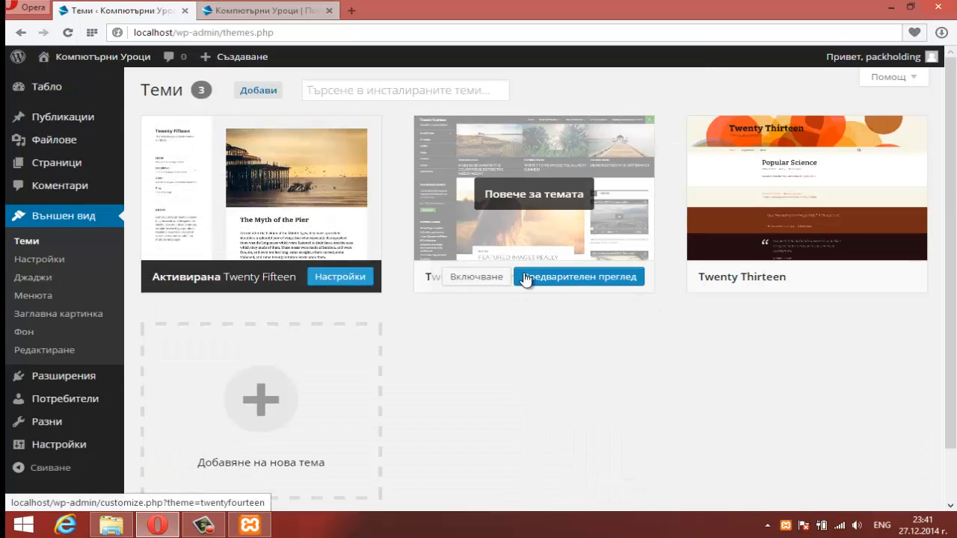
left_click(482, 278)
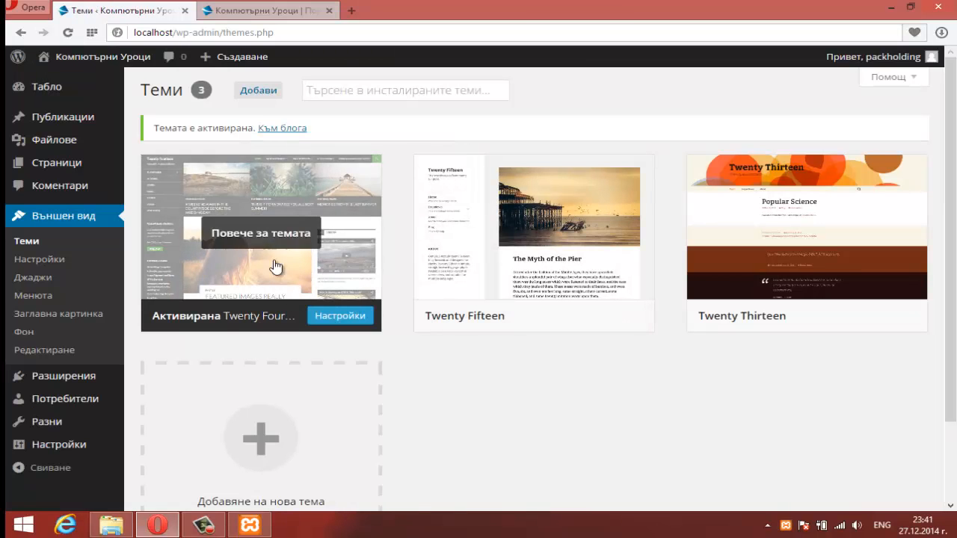
left_click(293, 12)
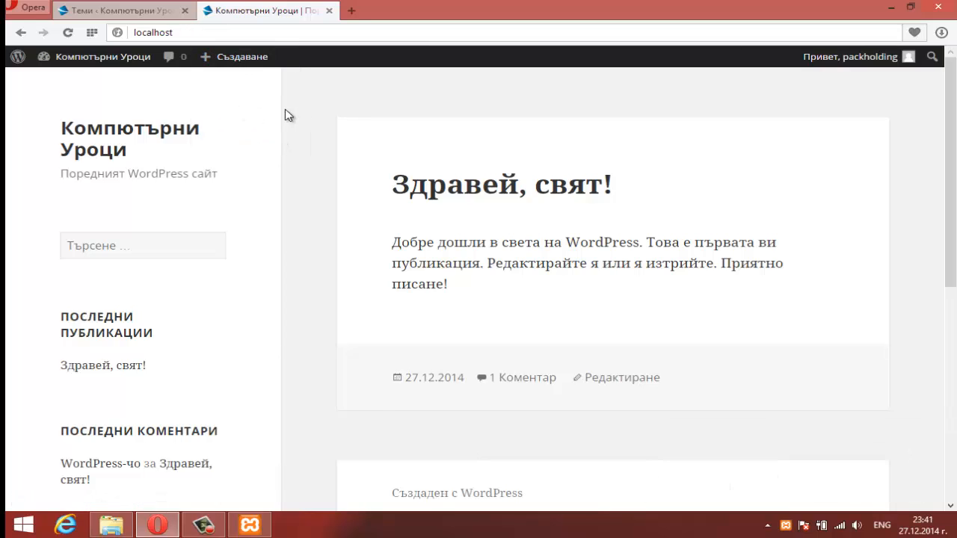
left_click(229, 32)
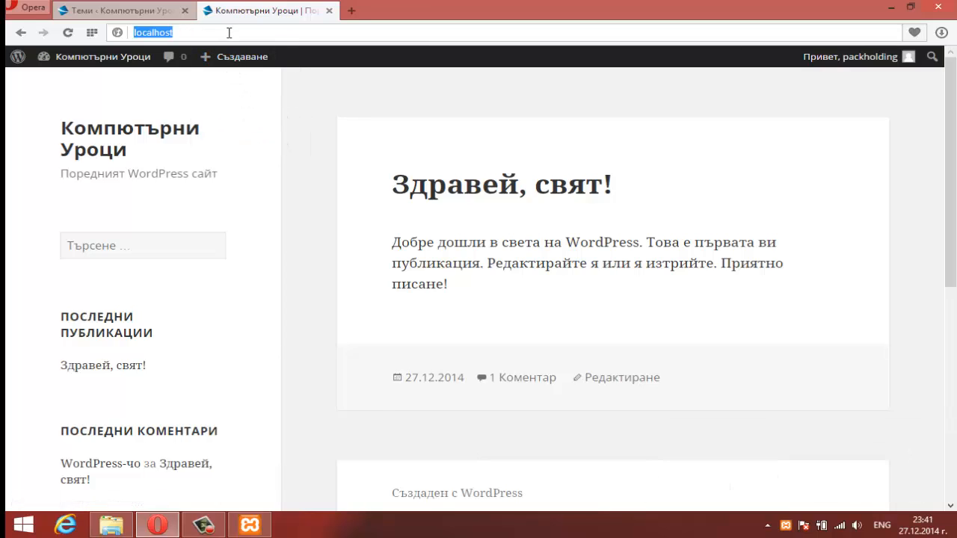
key("Return")
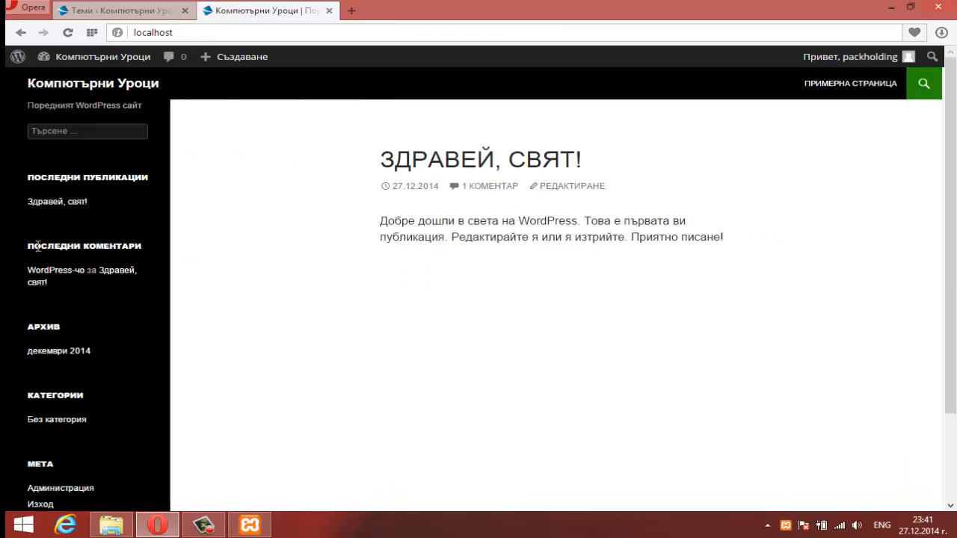
left_click(113, 9)
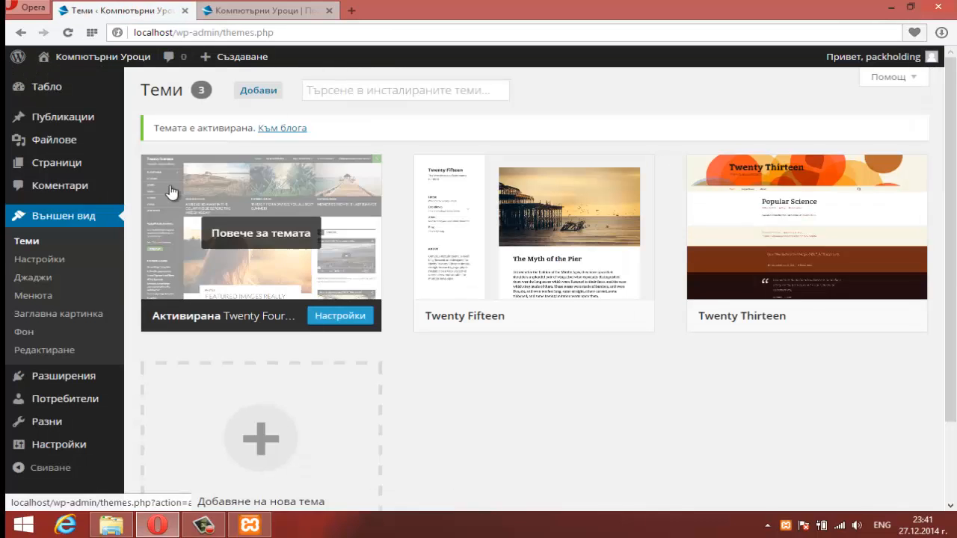
left_click(61, 84)
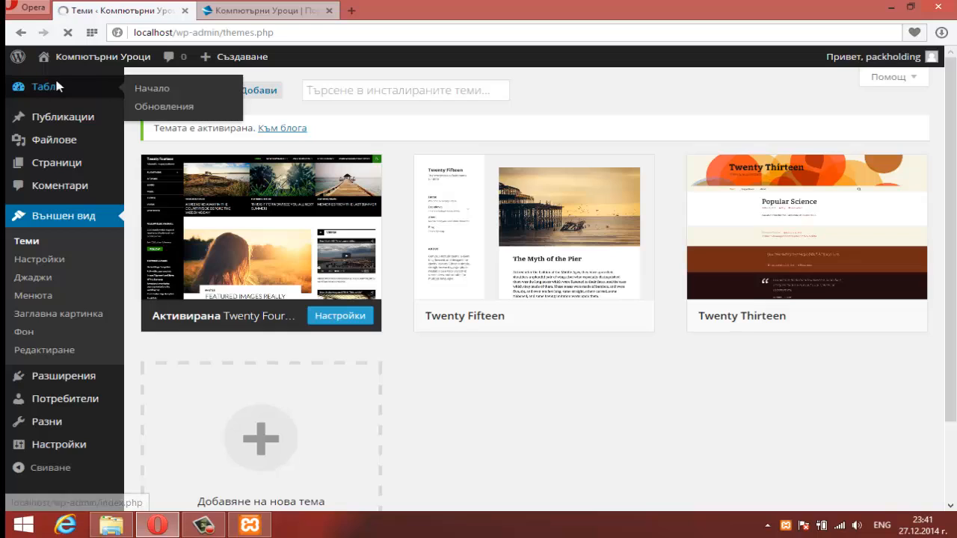